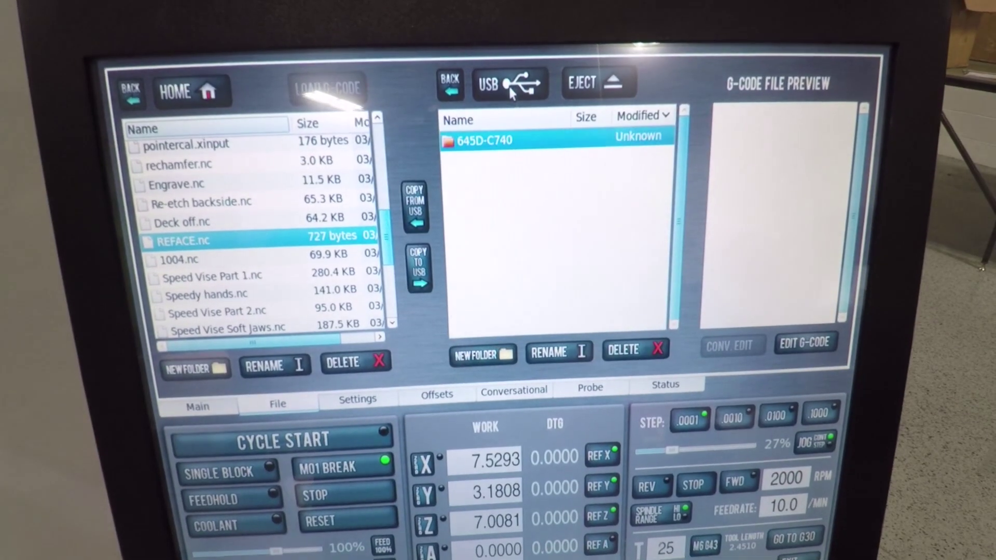
Step: Copy 1001.nc from the USB drive onto the controller, overwriting the older copy, and show full modified dates
click(511, 145)
double_click(511, 145)
click(498, 153)
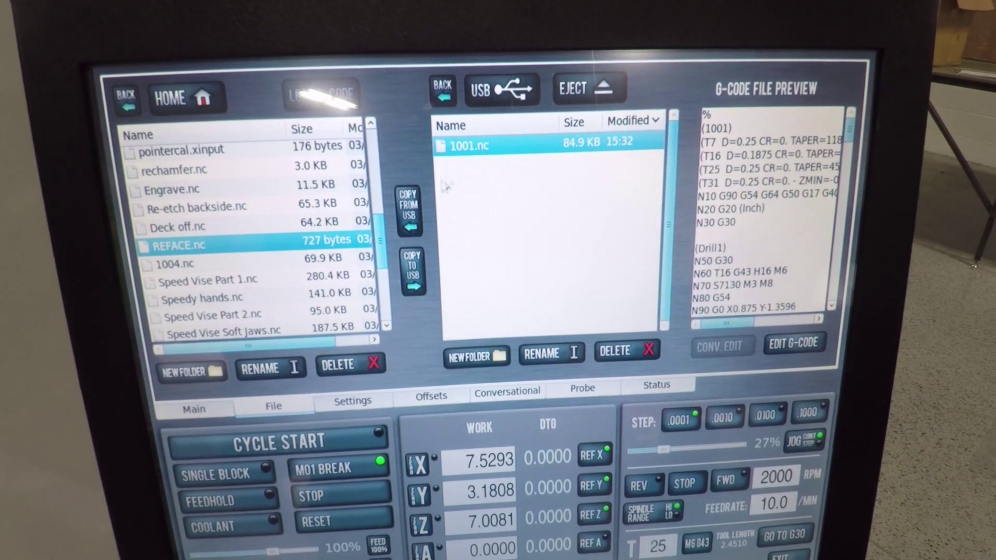
click(406, 208)
click(506, 389)
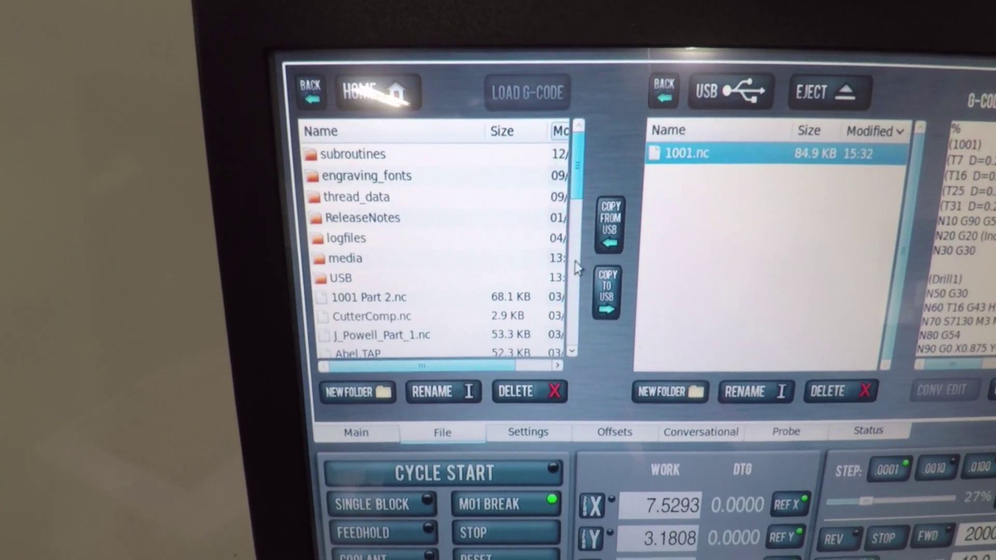
drag(487, 128, 424, 120)
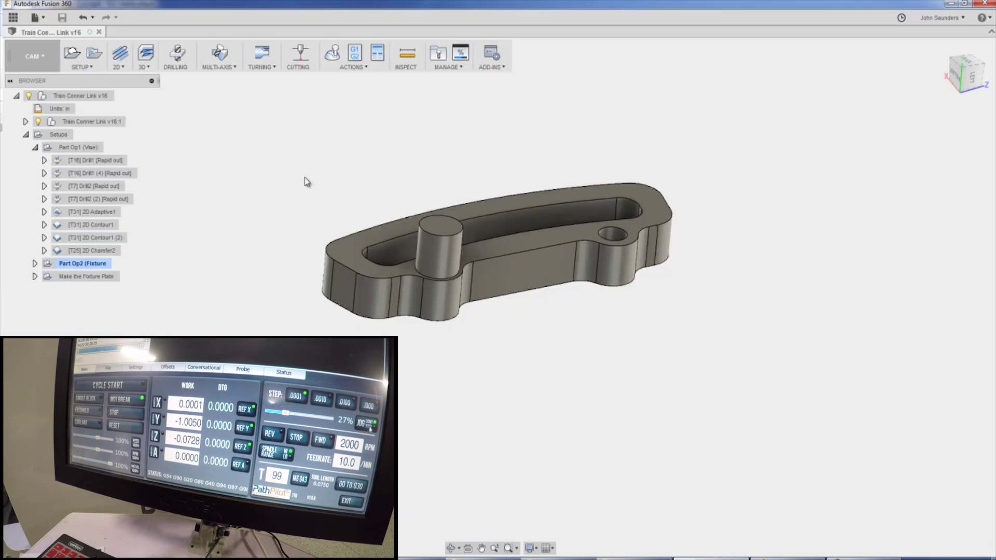
Step: Select the Part Op1 (Vise) setup and view its stock box from the top
click(78, 147)
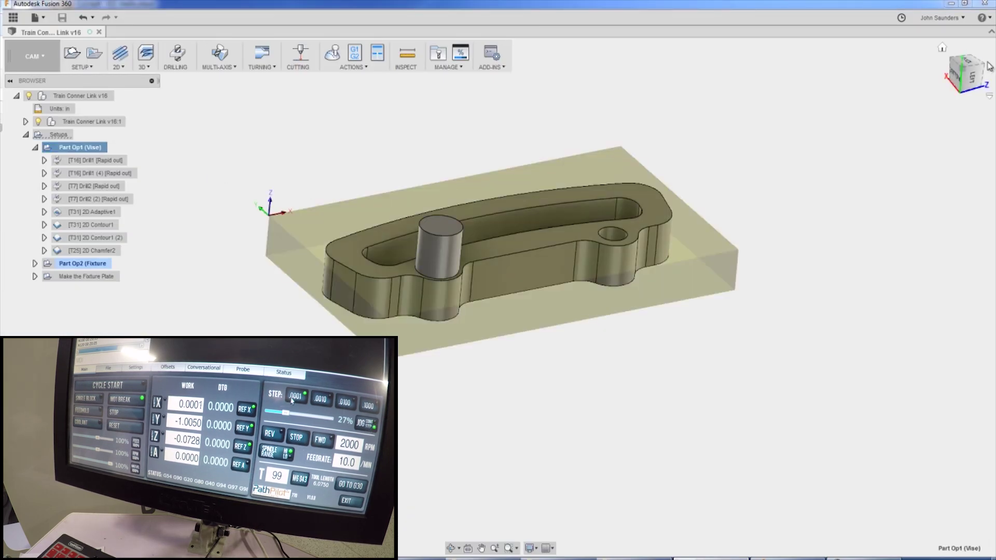
click(964, 62)
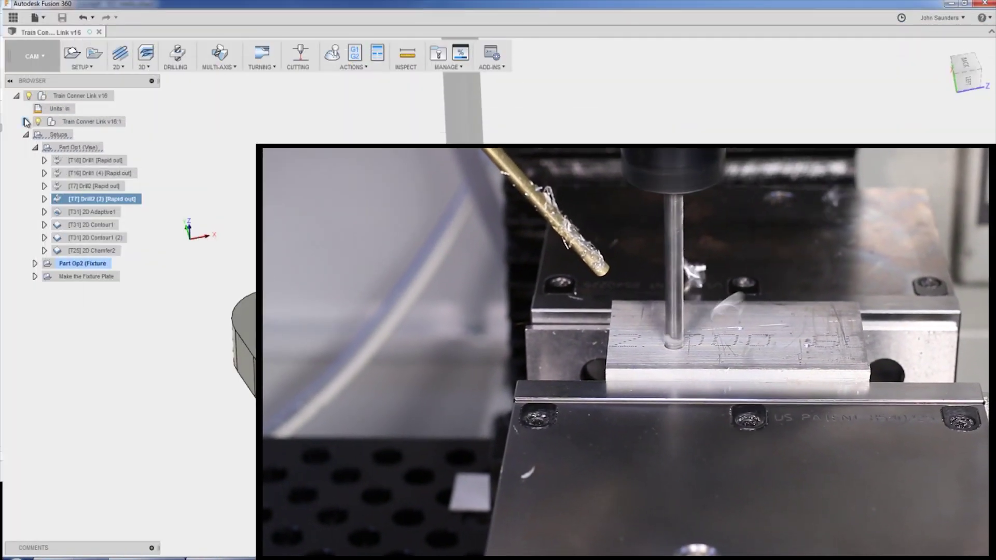
click(25, 121)
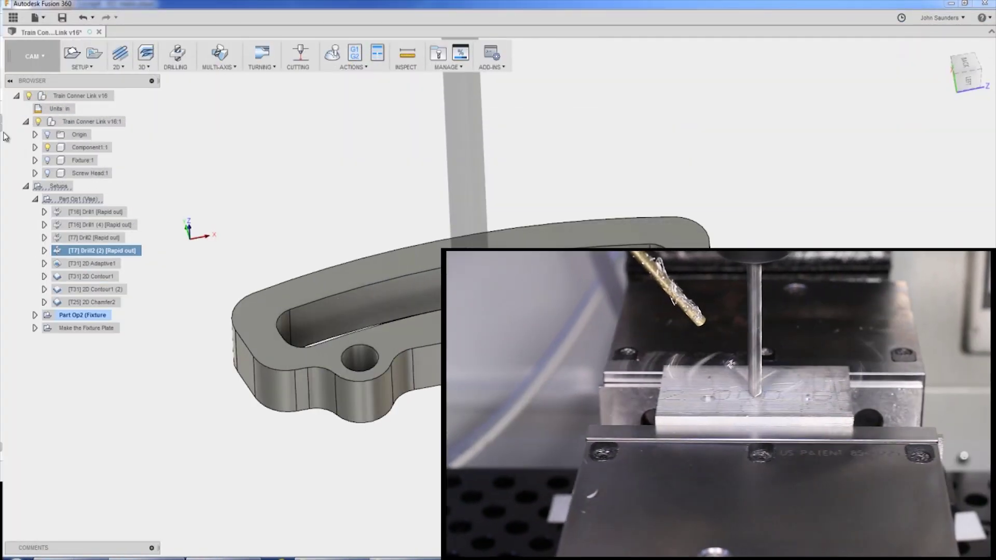
click(25, 121)
click(254, 167)
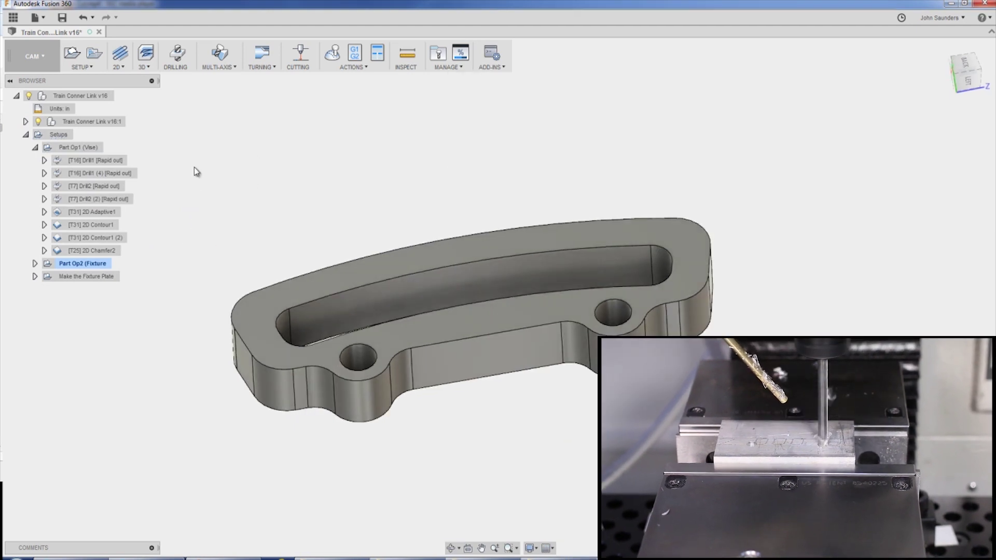
click(98, 160)
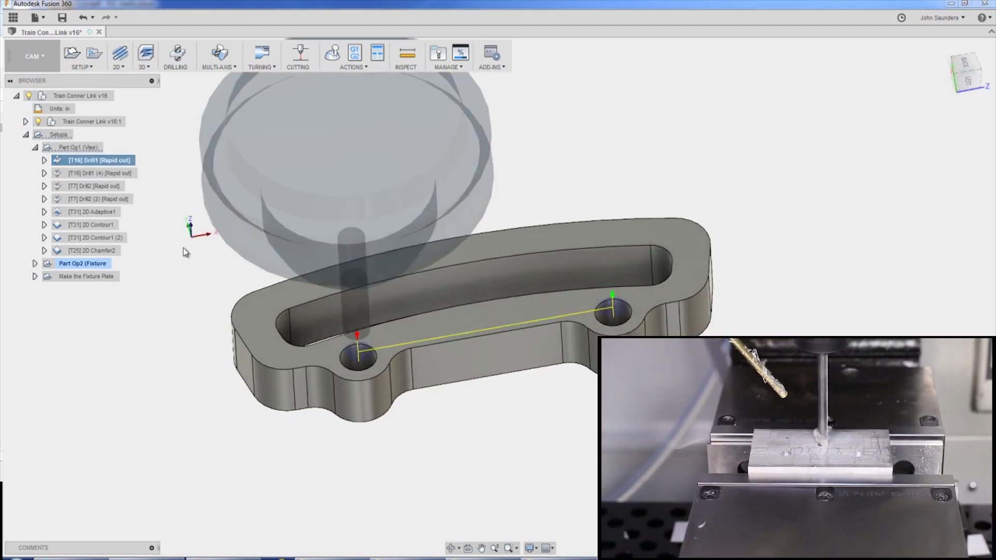
click(100, 174)
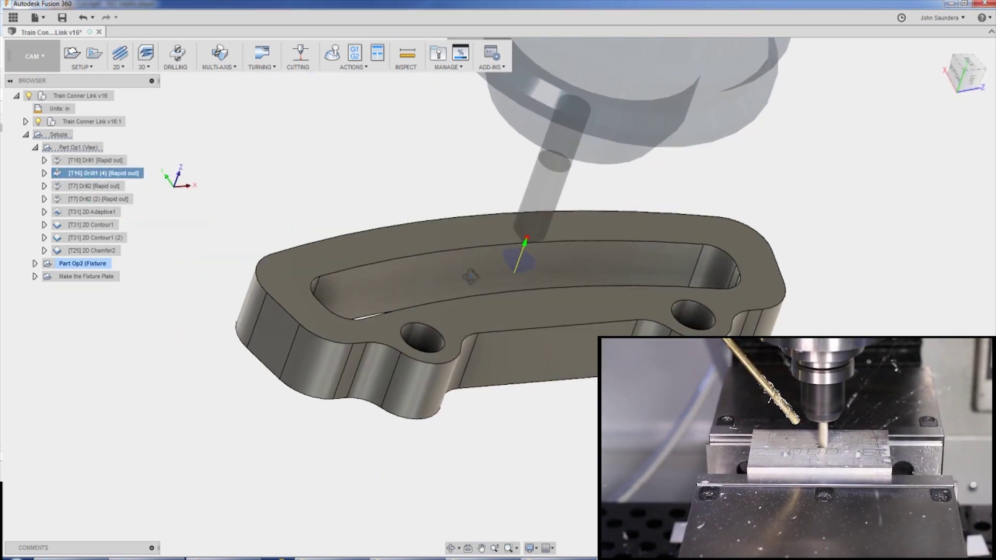
right_click(131, 174)
click(151, 177)
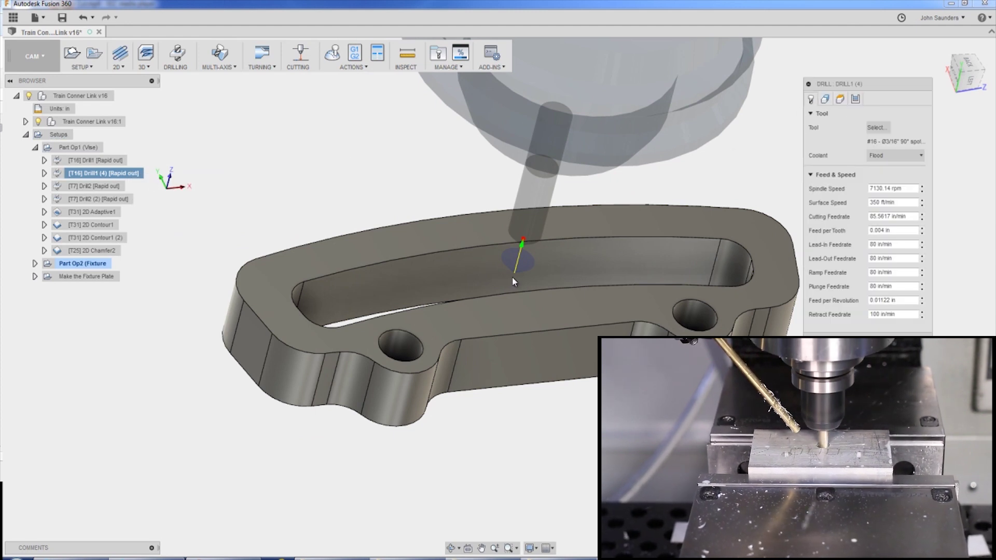
click(823, 100)
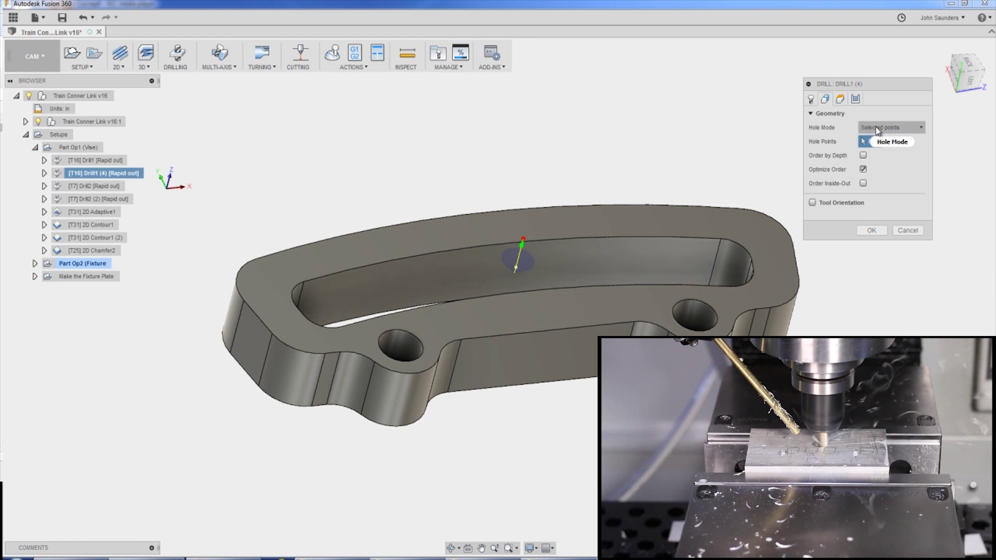
click(908, 231)
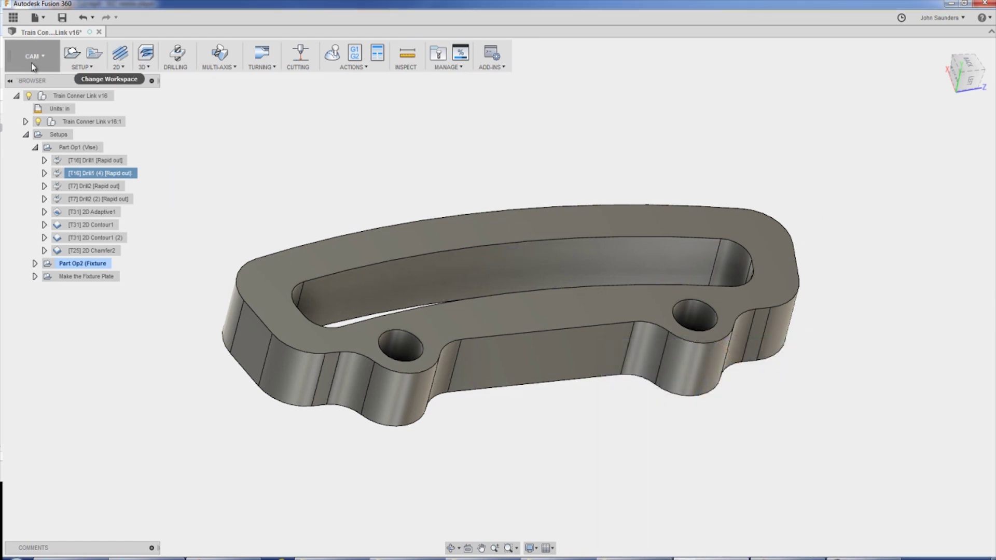
click(32, 63)
Step: In the Model workspace, hide Fixture and Screw Head and show Sketch1's circle on the part
click(22, 82)
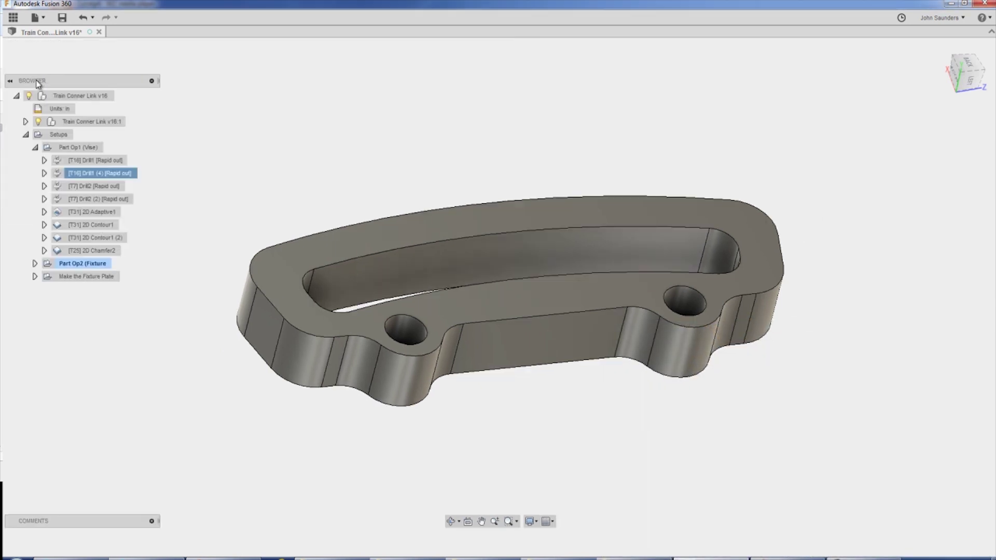
click(38, 173)
click(38, 160)
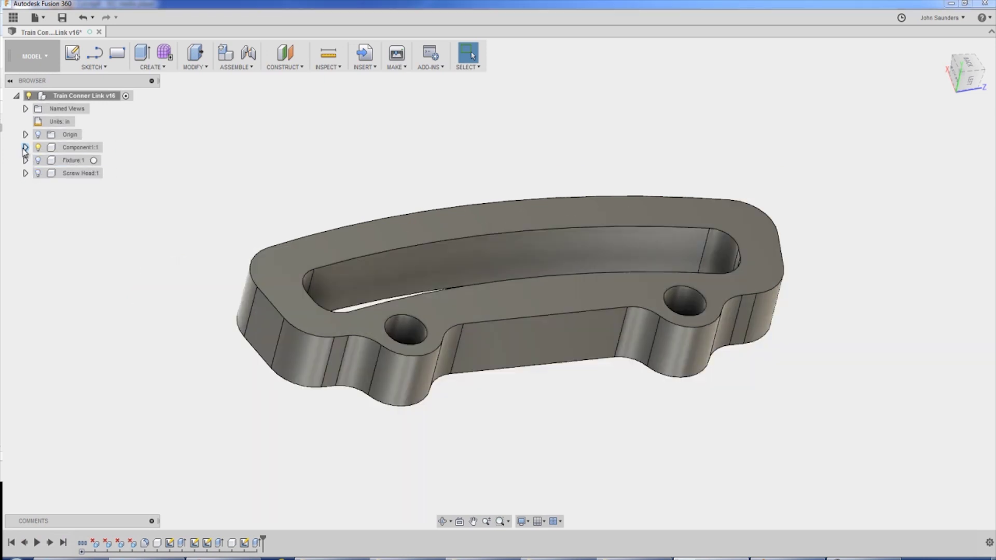
click(25, 147)
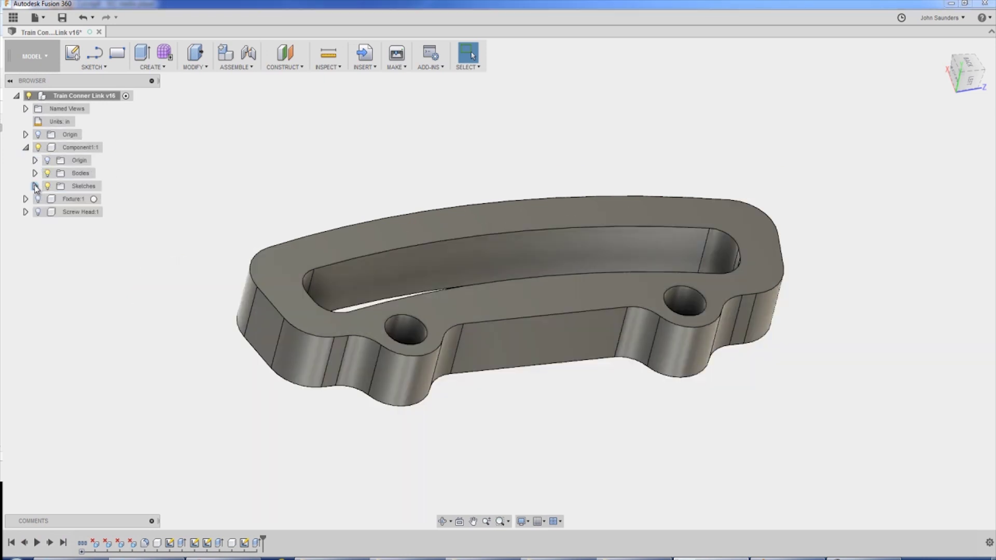
click(35, 186)
click(57, 199)
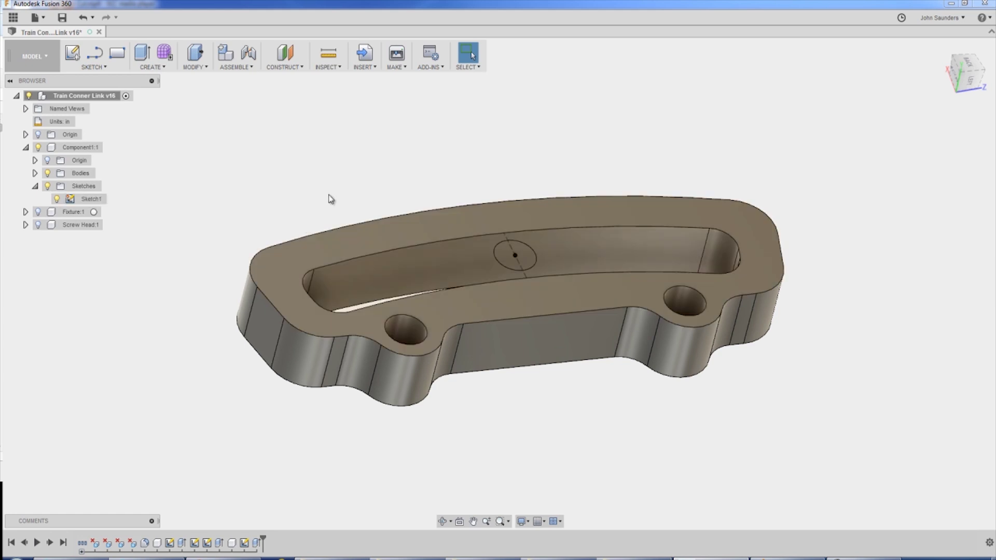
scroll(541, 265, up, 3)
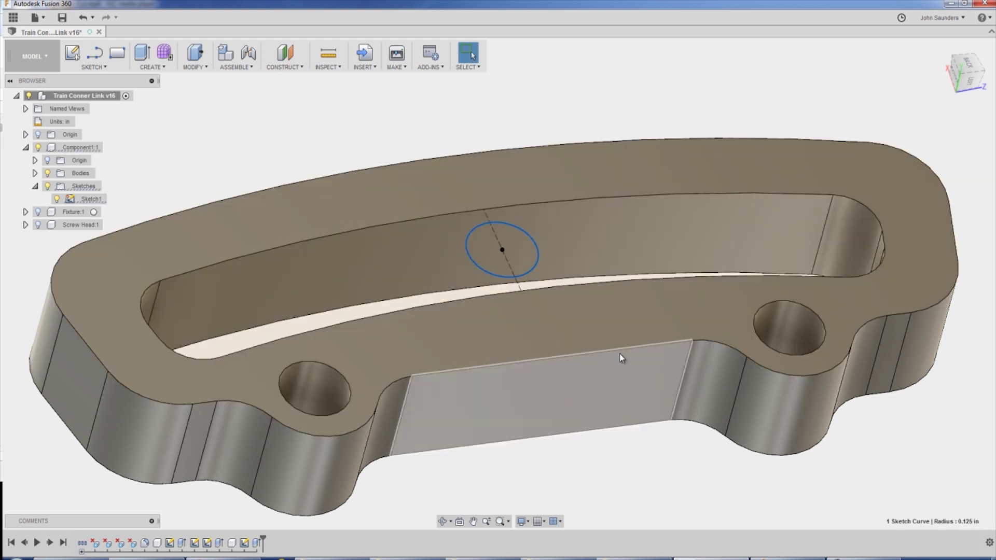
mouse_move(618, 355)
shift+middle_down()
mouse_move(517, 327)
mouse_move(524, 312)
shift+middle_up()
scroll(524, 345, up, 3)
scroll(525, 345, down, 3)
Step: Return to the CAM workspace and preview the Drill2 (2) and 2D Adaptive1 toolpaths
click(31, 56)
click(39, 192)
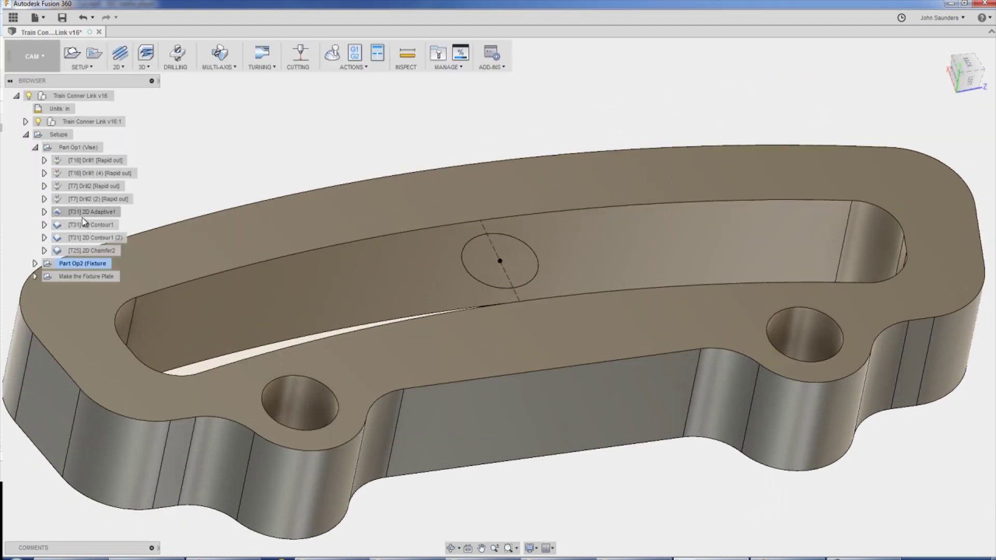
click(88, 200)
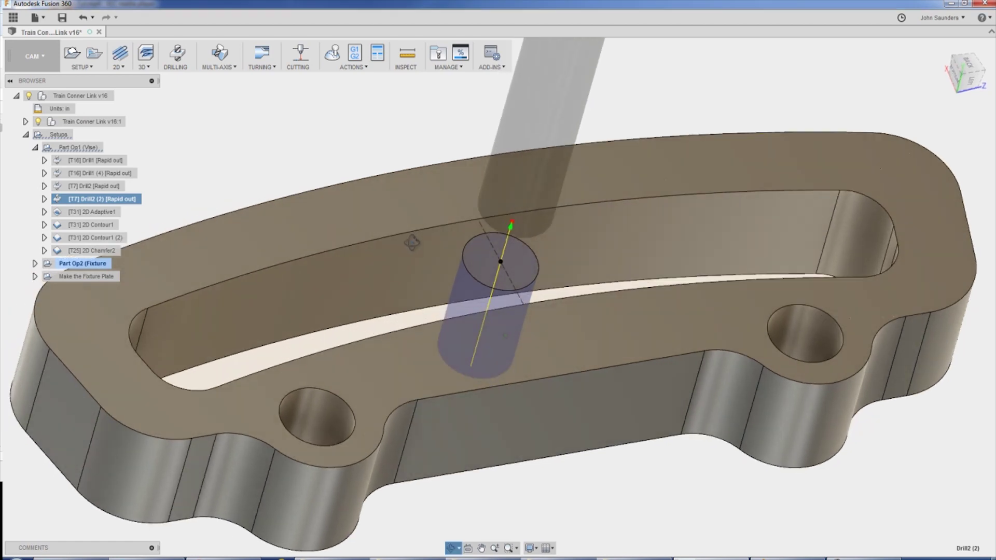
click(79, 218)
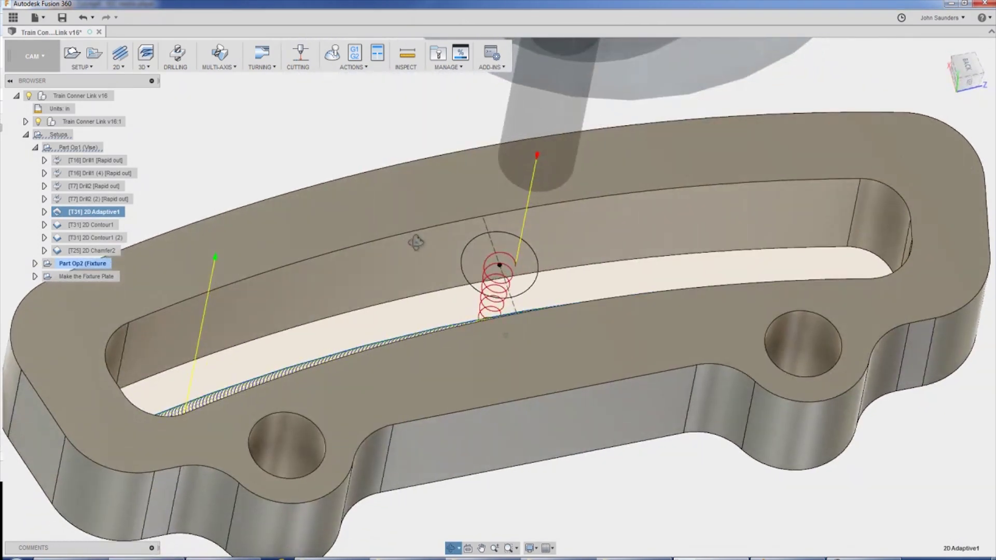
Step: Hide the part body and inspect 2D Adaptive1's helical ramp into the slot from several angles
shift+middle_drag(416, 242, 420, 247)
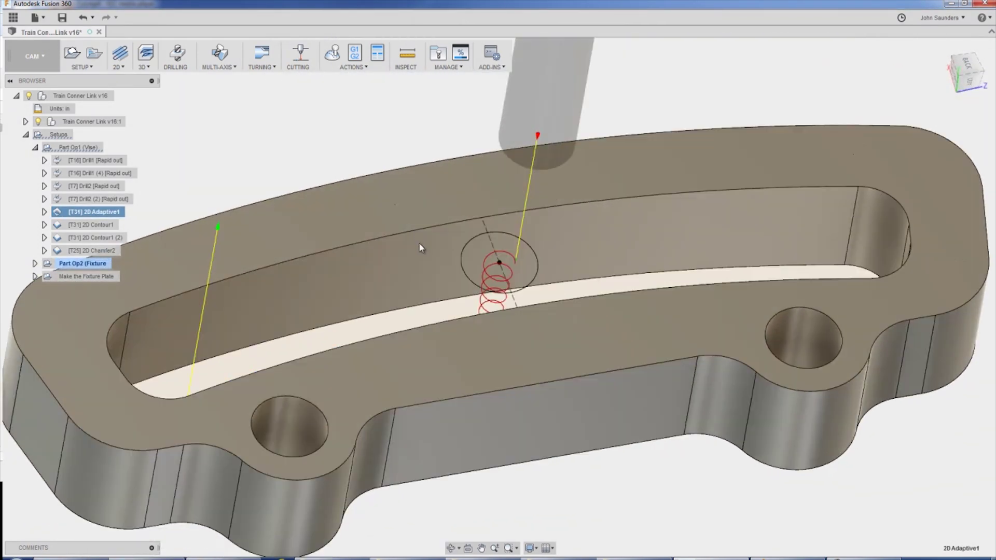
mouse_move(493, 254)
shift+middle_down()
mouse_move(506, 271)
mouse_move(498, 259)
shift+middle_up()
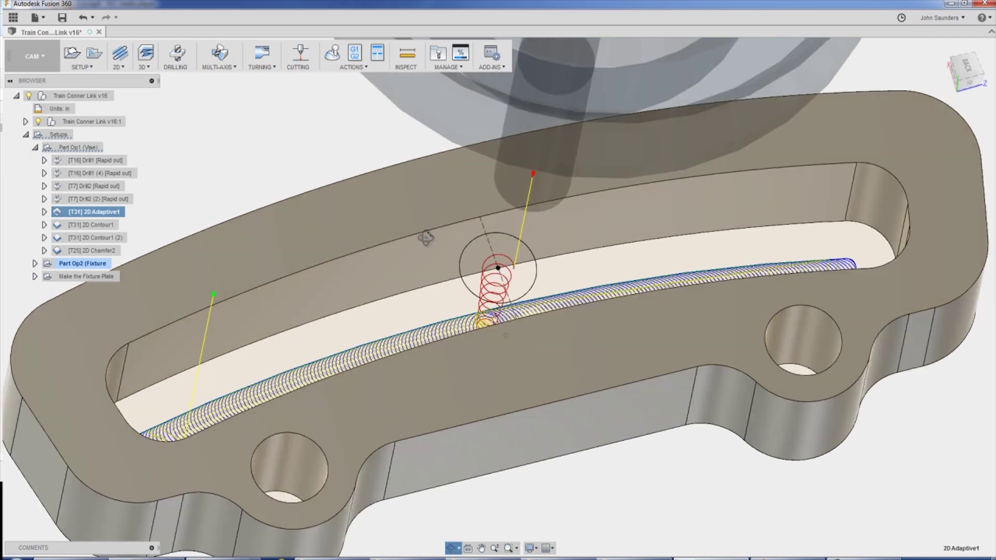
shift+middle_drag(425, 238, 363, 233)
click(38, 122)
shift+middle_drag(518, 290, 544, 301)
click(967, 78)
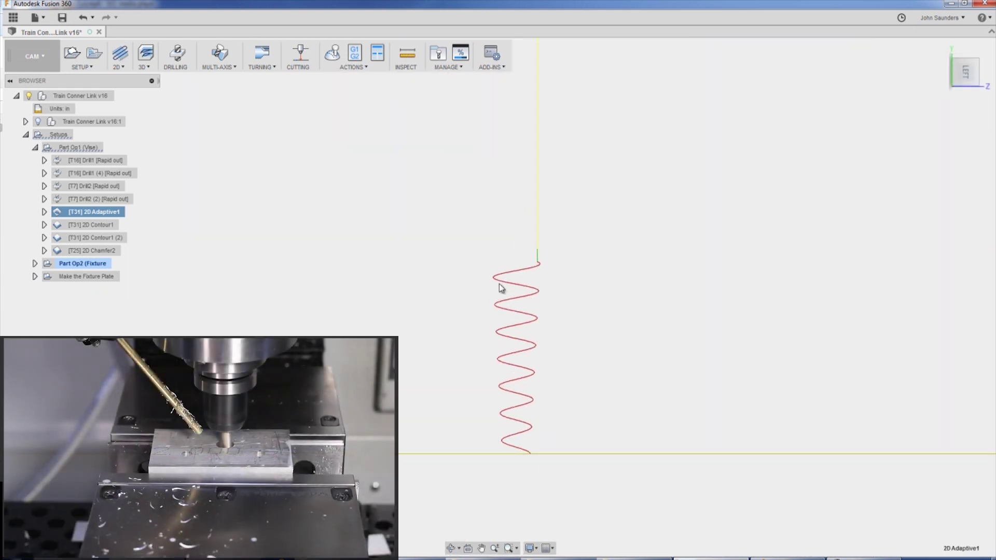
scroll(495, 379, down, 3)
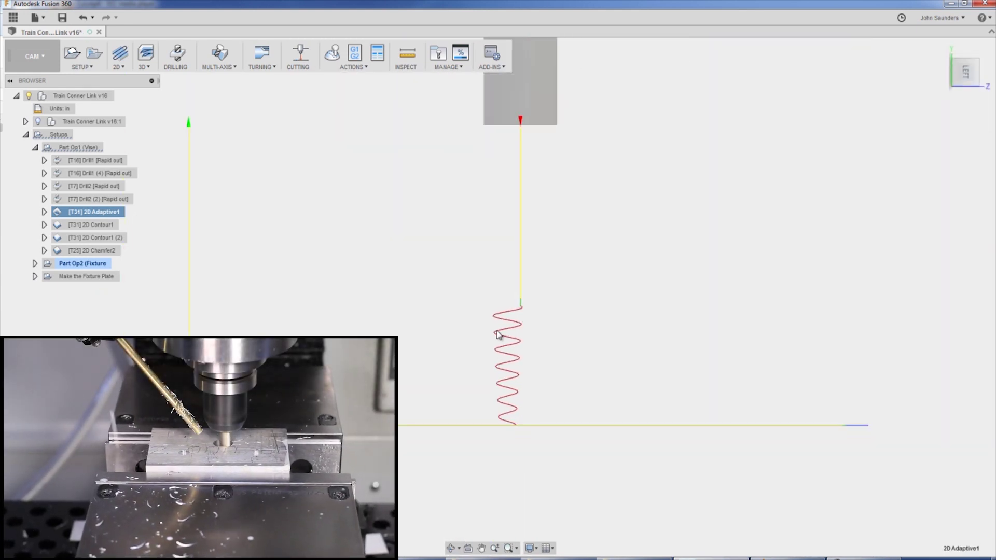
shift+middle_drag(496, 335, 358, 155)
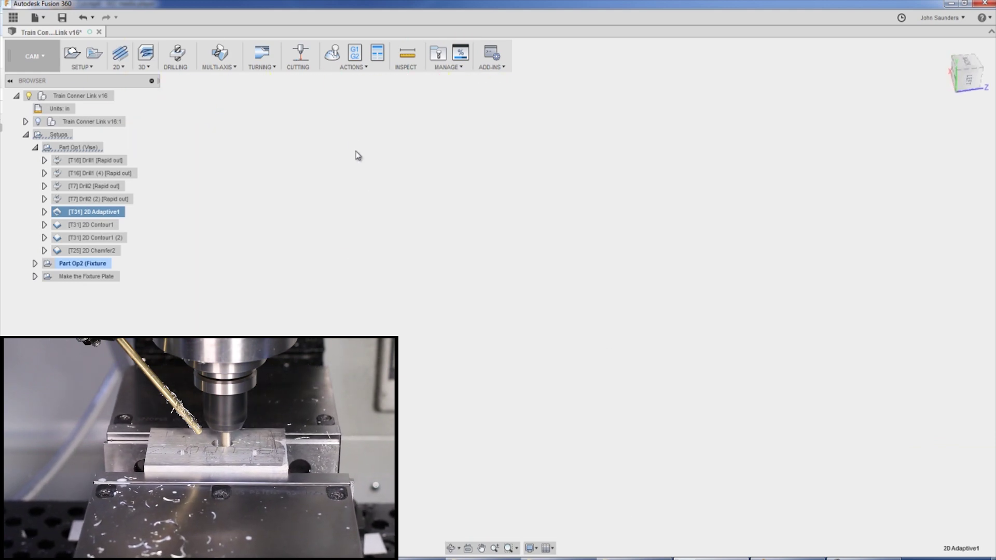
key(F6)
scroll(426, 244, up, 3)
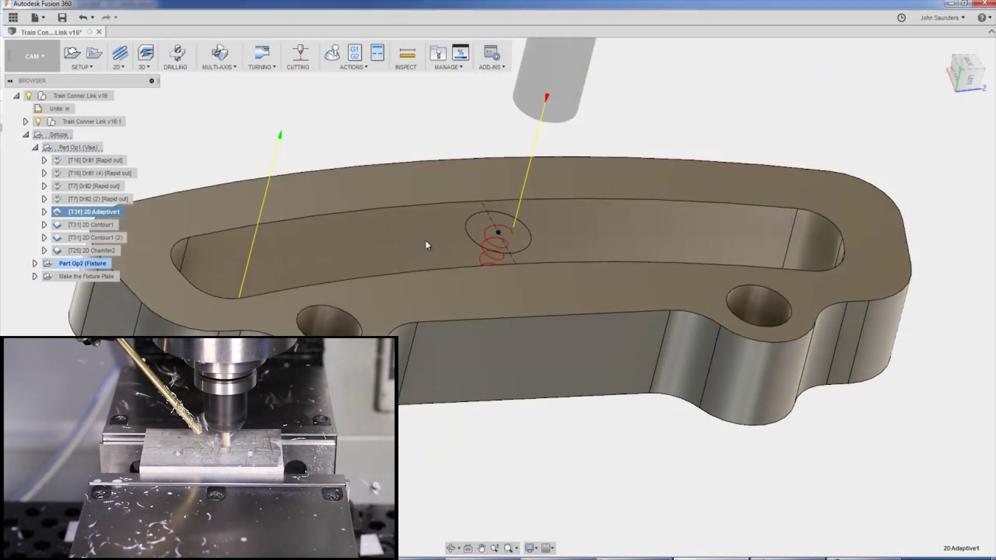
shift+middle_drag(399, 212, 289, 223)
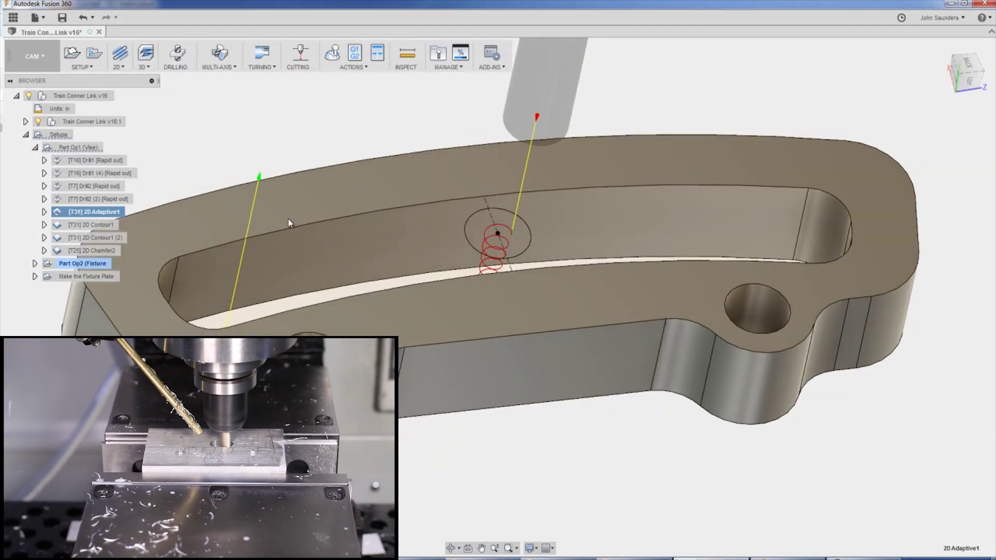
right_click(99, 217)
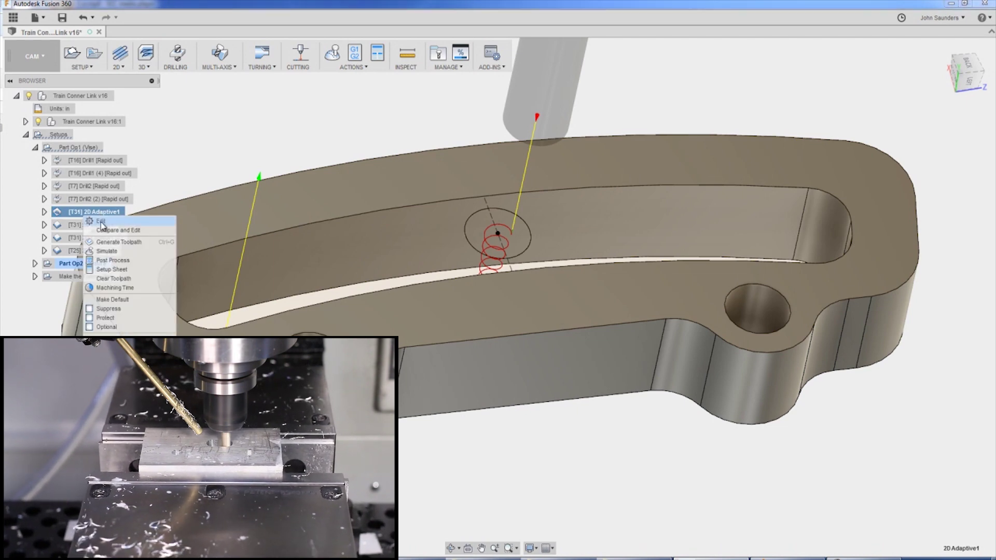
click(100, 222)
click(870, 99)
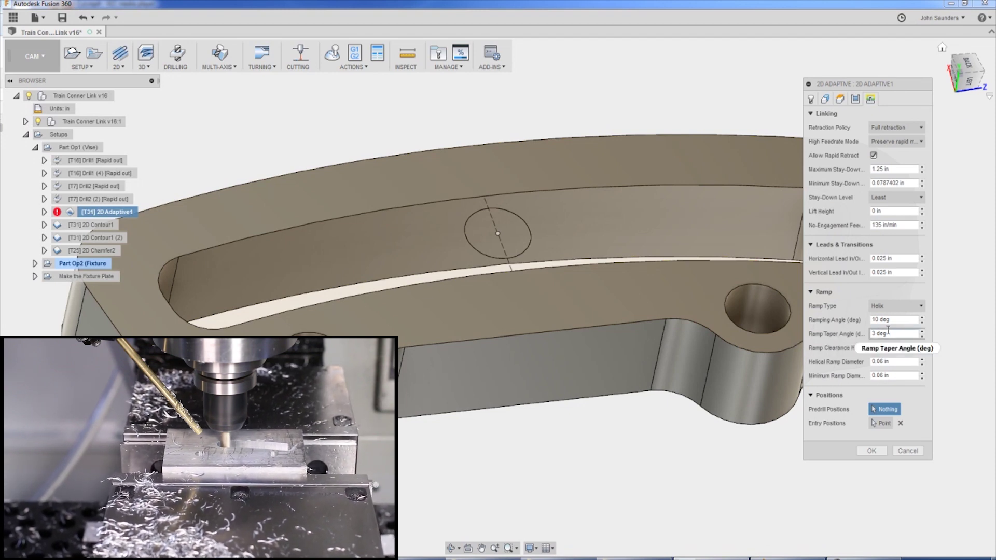
mouse_move(892, 334)
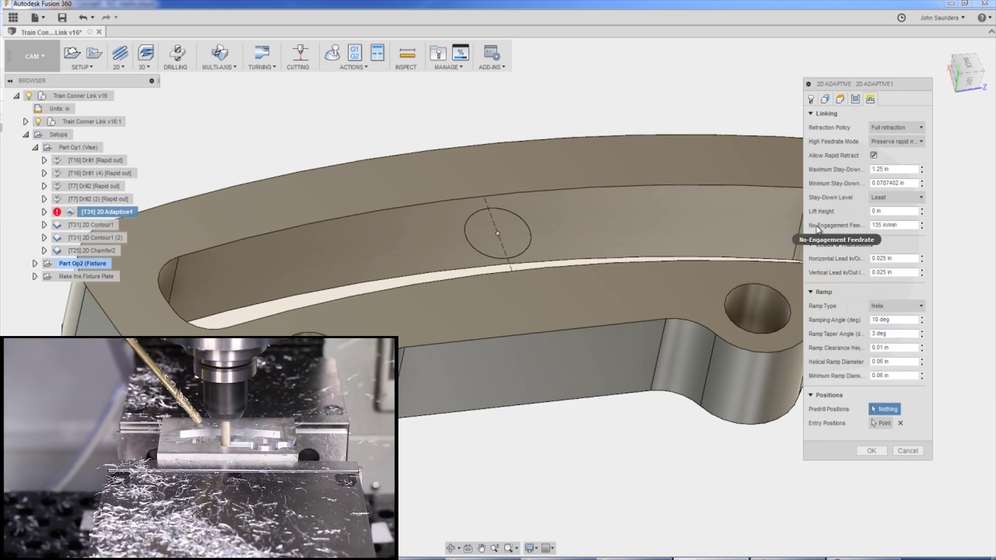
click(907, 450)
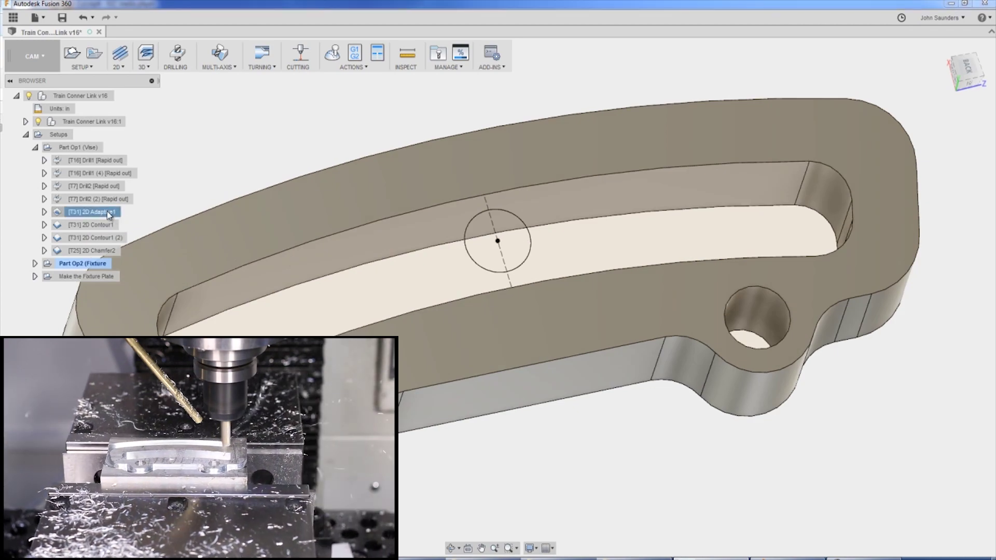
click(109, 213)
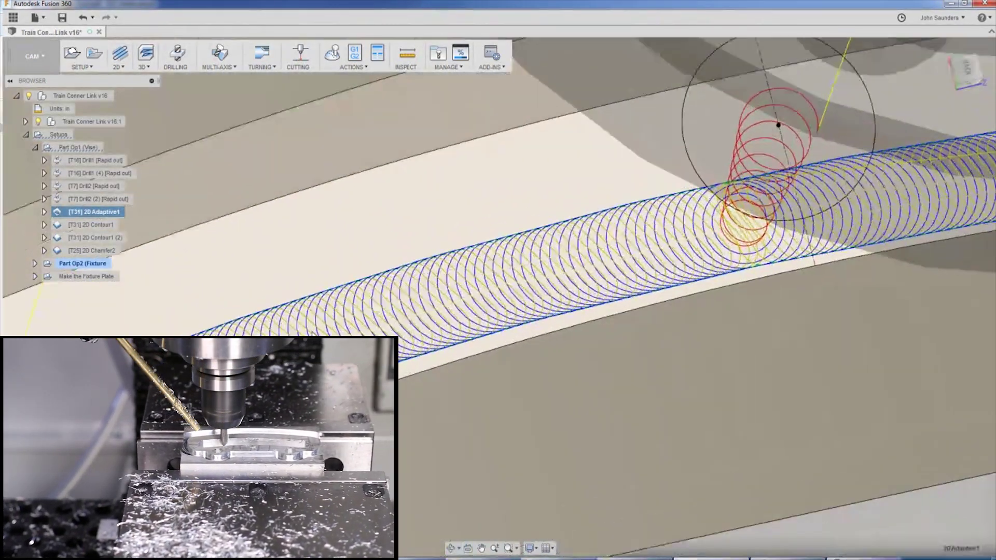
Step: Zoom out to show the whole link part within its stock
scroll(497, 280, down, 5)
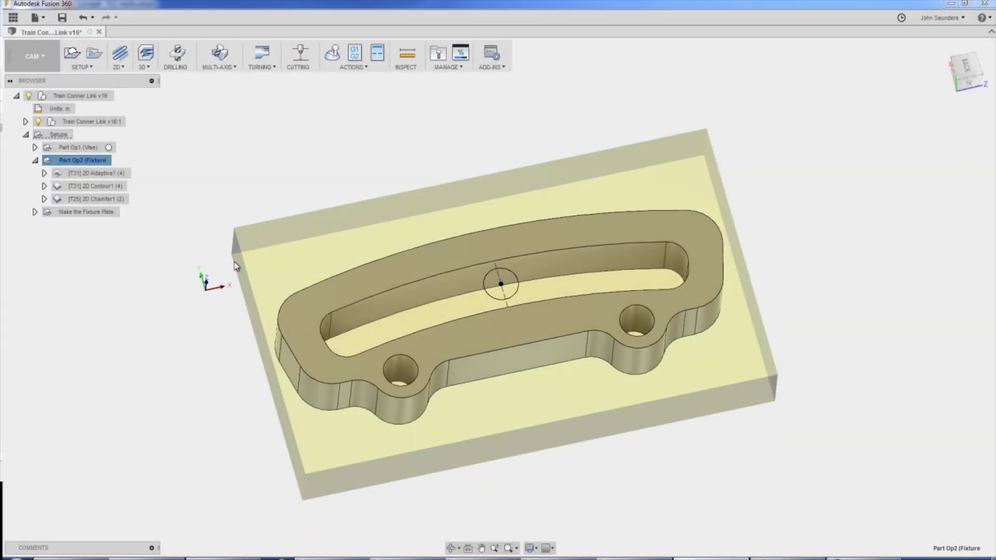
Step: Preview the 2D Adaptive1, 2D Contour1 and 2D Chamfer1 toolpaths on the part
click(88, 175)
click(88, 186)
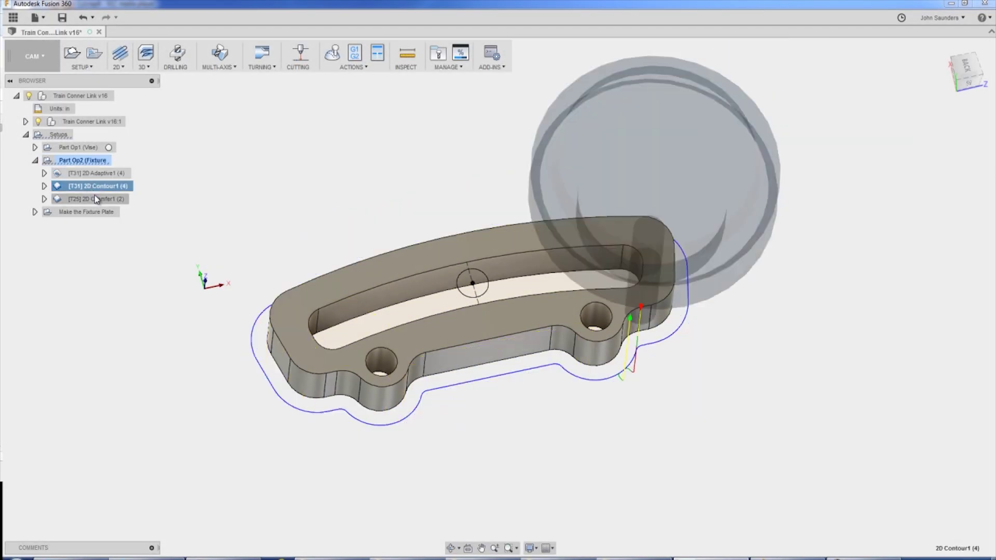
click(86, 196)
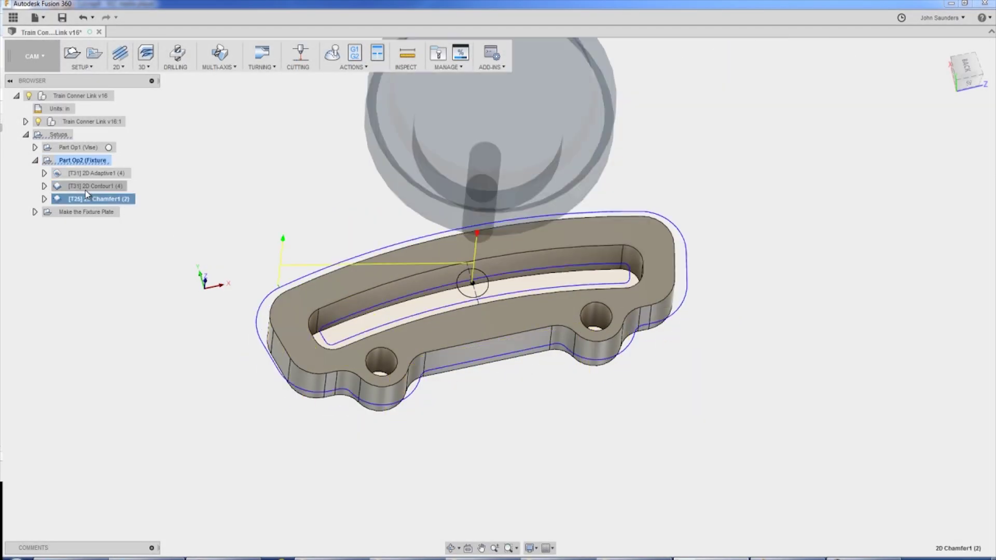
Step: Post-process the Part Op2 (Fixture) setup and save the program as 1001.nc
click(81, 164)
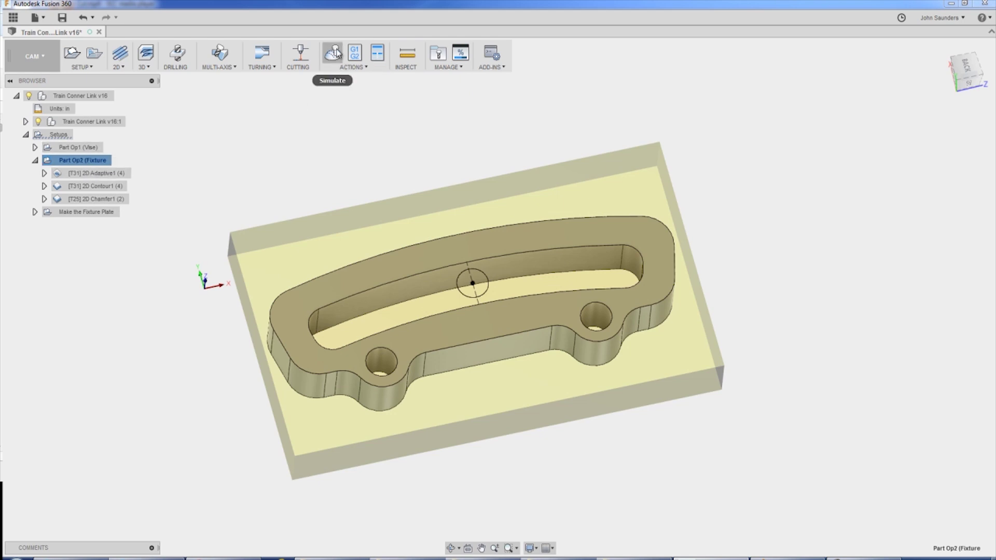
click(358, 54)
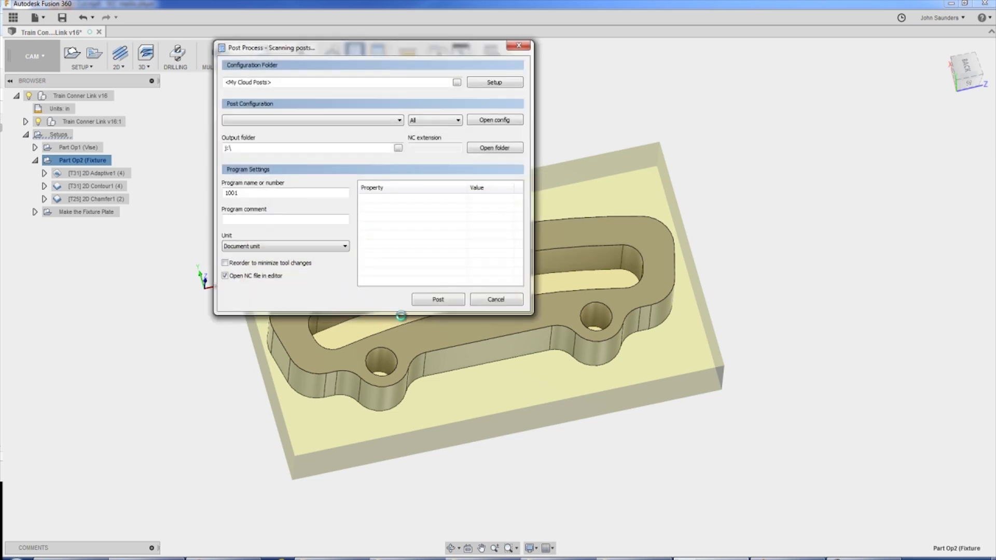
click(435, 297)
click(414, 311)
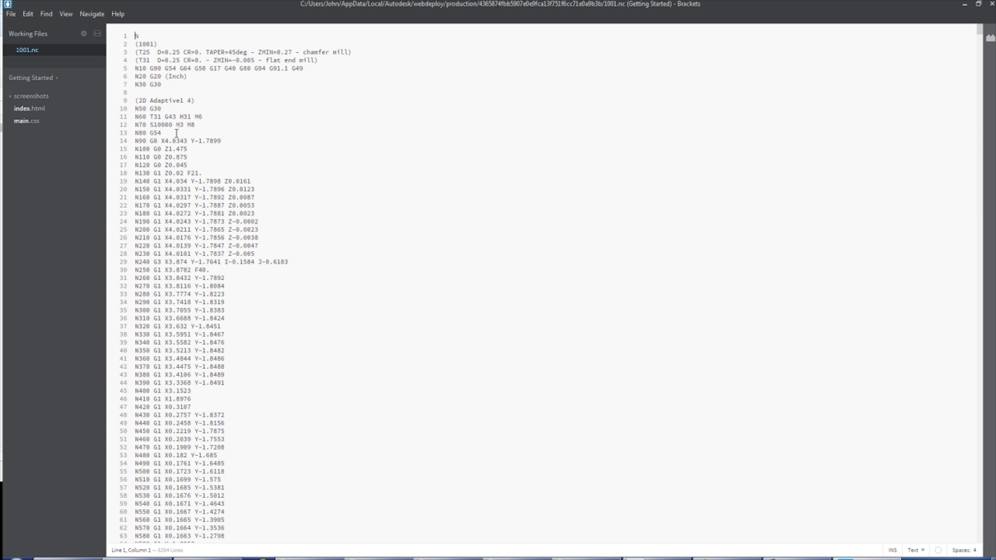
Step: Highlight G54 on line 13, find the G55 block at line 2586, then close Brackets
double_click(162, 133)
key(ctrl+f)
text(G55)
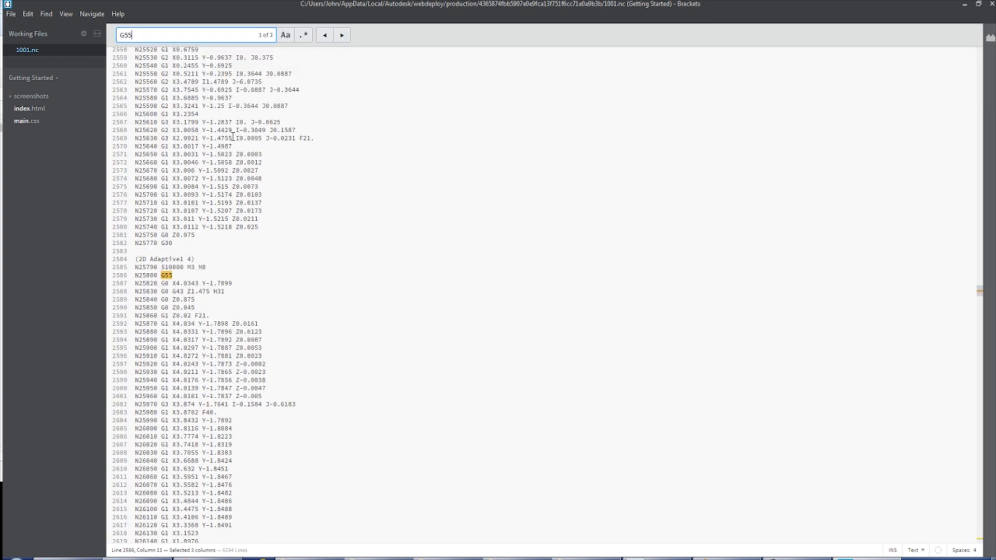
drag(178, 274, 157, 273)
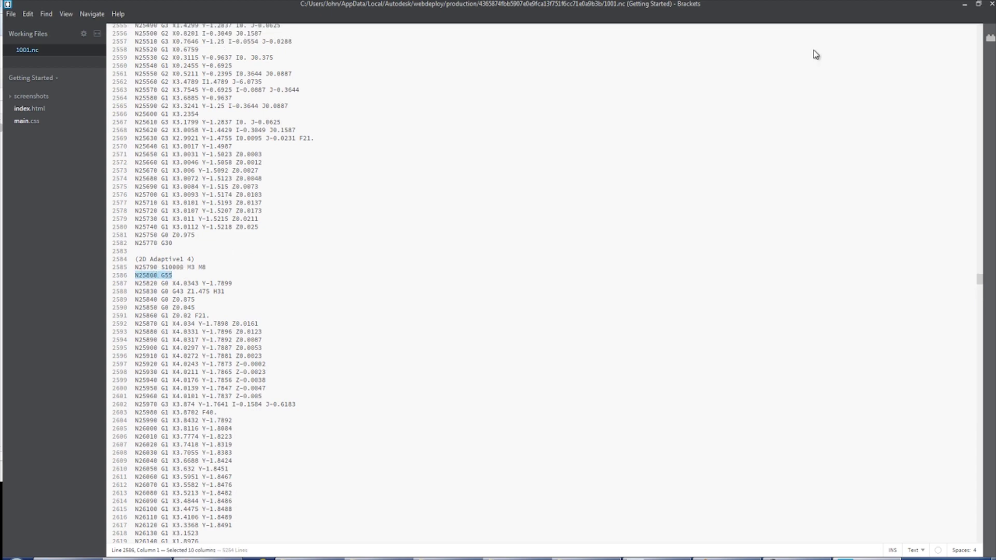
click(992, 5)
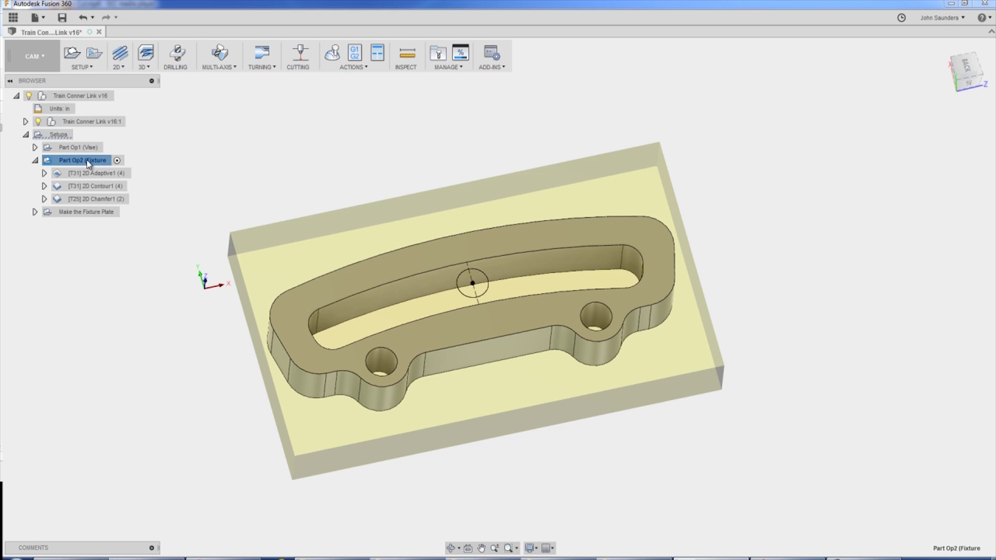
Step: Review Part Op2 (Fixture) post settings: multiple WCS offsets, 2 duplicates, increment 1, order by tool
right_click(86, 163)
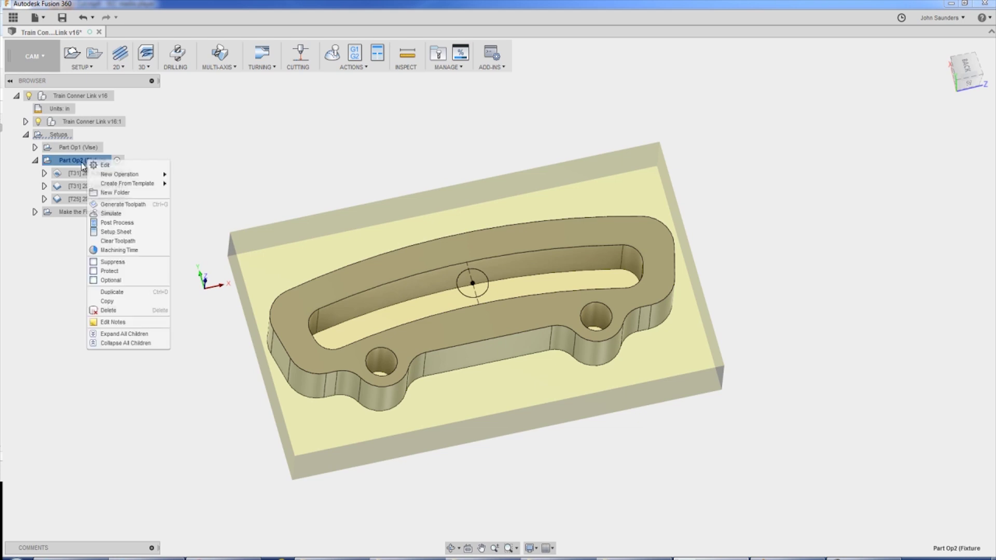
click(106, 165)
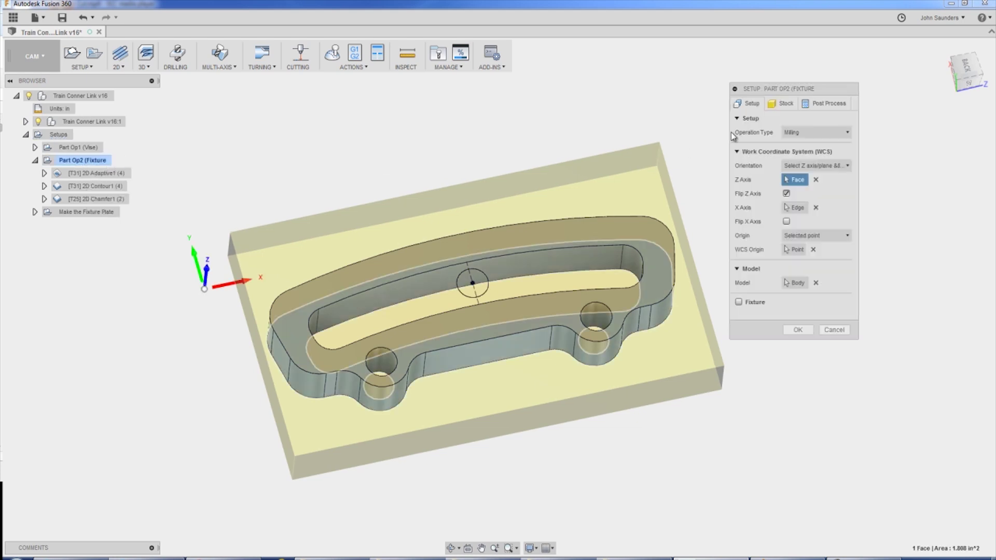
click(819, 104)
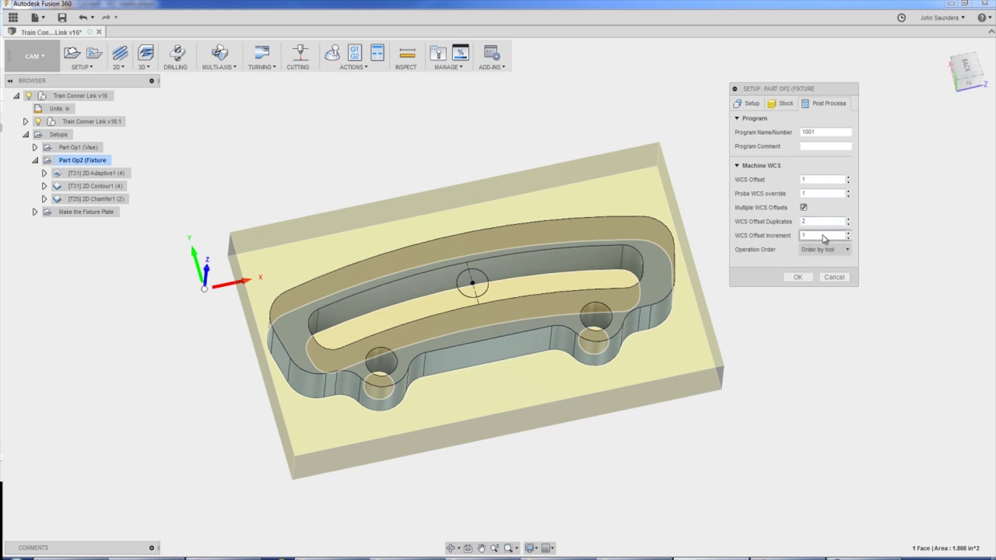
scroll(825, 244, down, 1)
scroll(825, 243, up, 1)
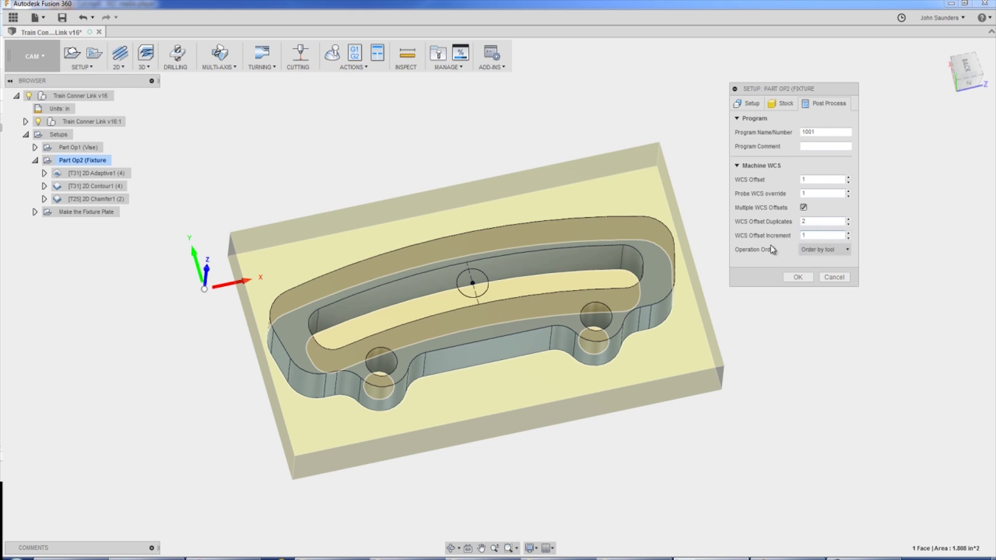
click(825, 236)
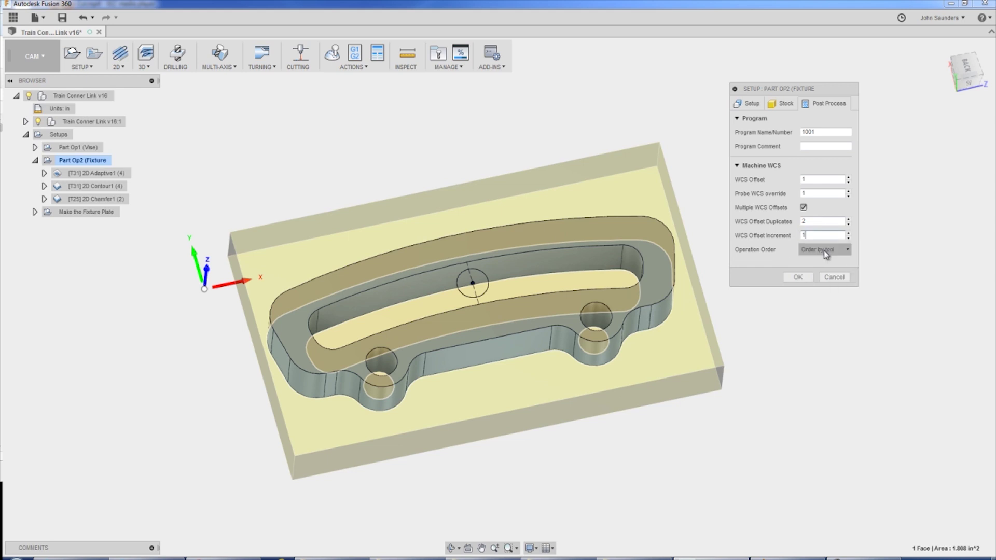
click(824, 250)
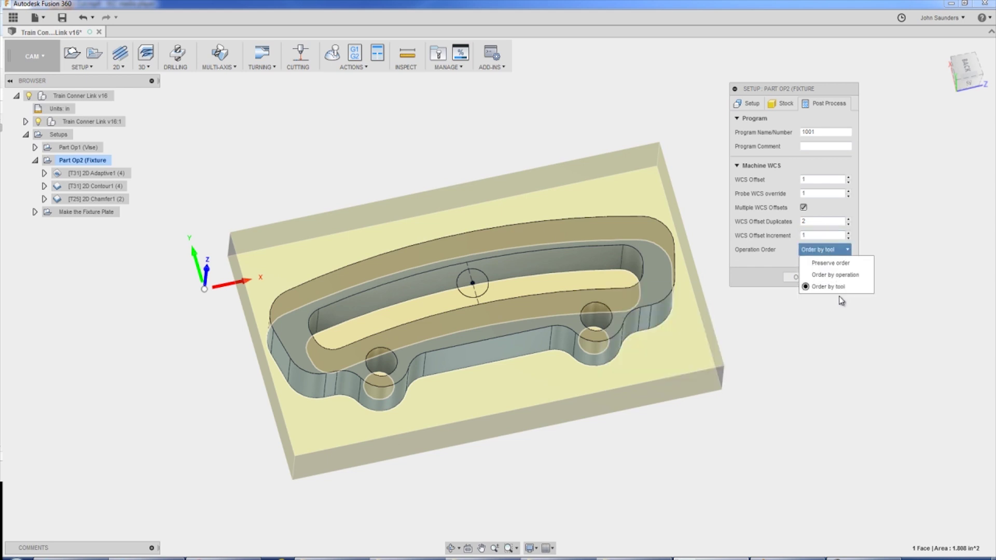
click(800, 260)
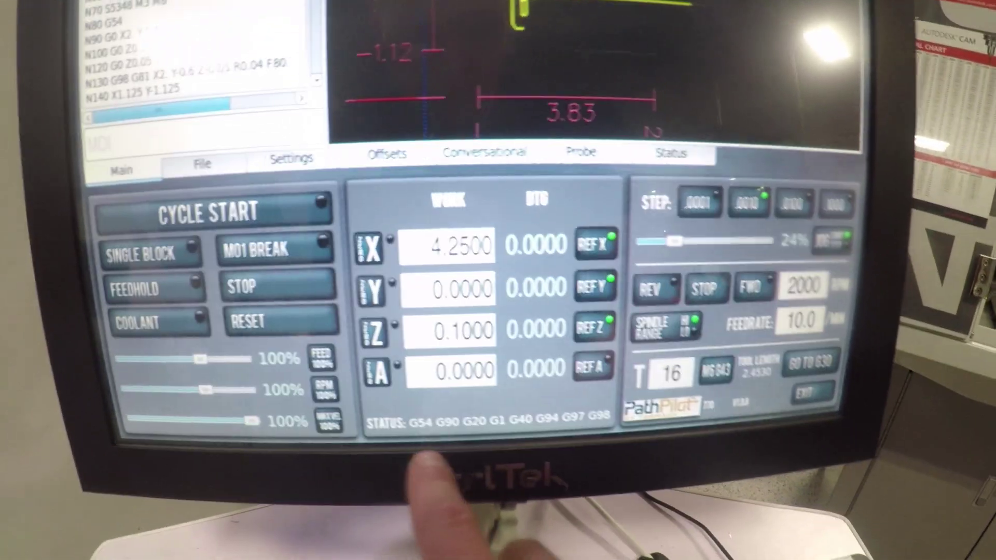
Step: Run G30 from MDI, then set the G55 offset to X 0, Y 0 and Z 0.1000
click(199, 139)
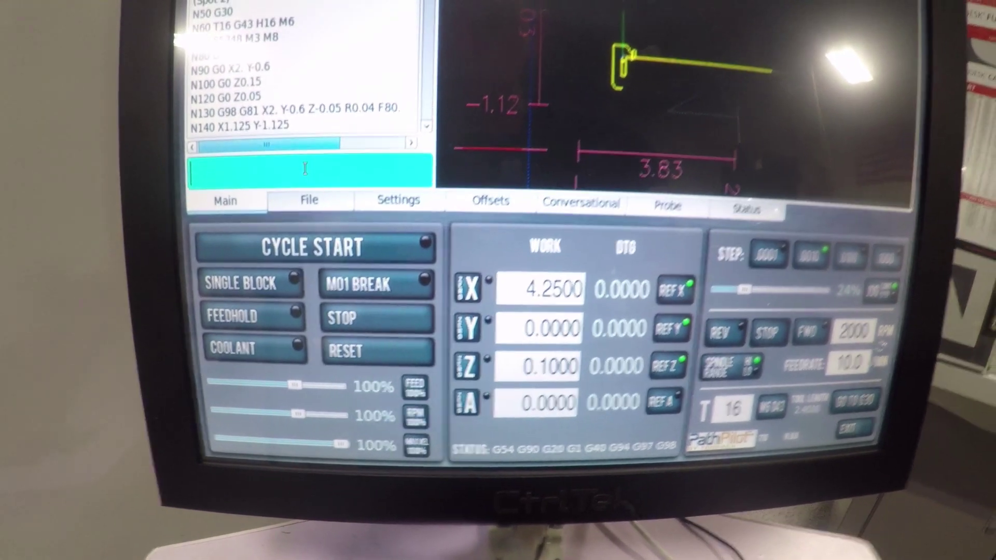
text(G30)
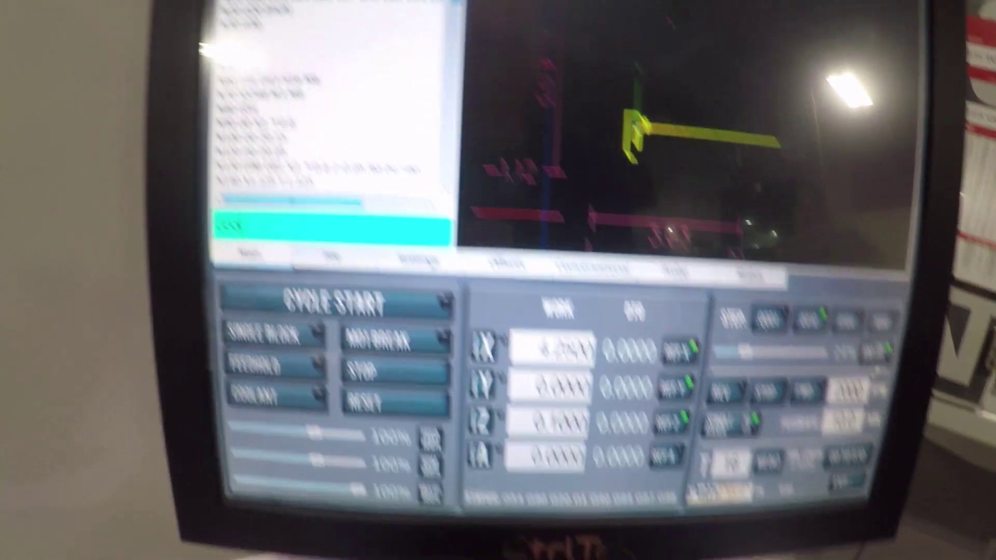
key(Return)
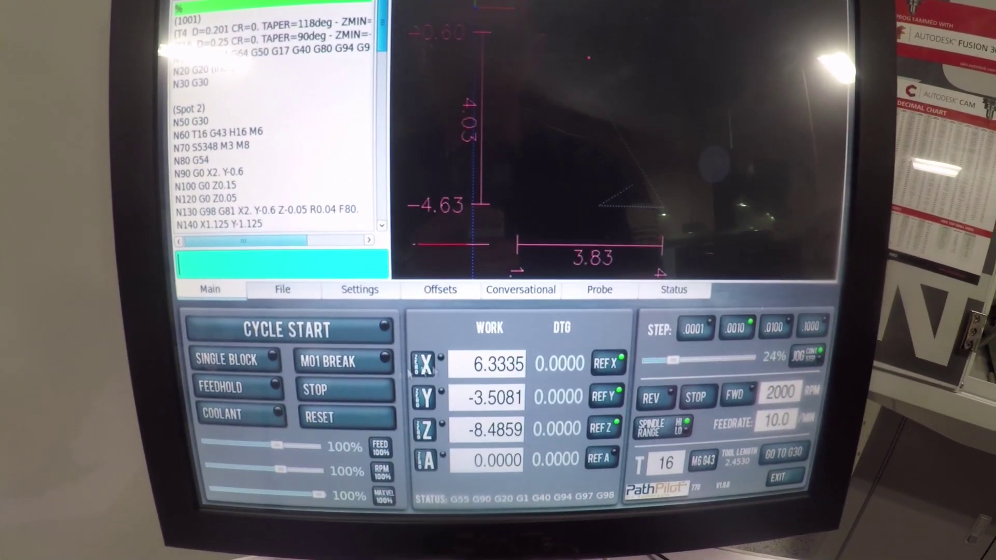
click(424, 368)
click(424, 400)
click(466, 438)
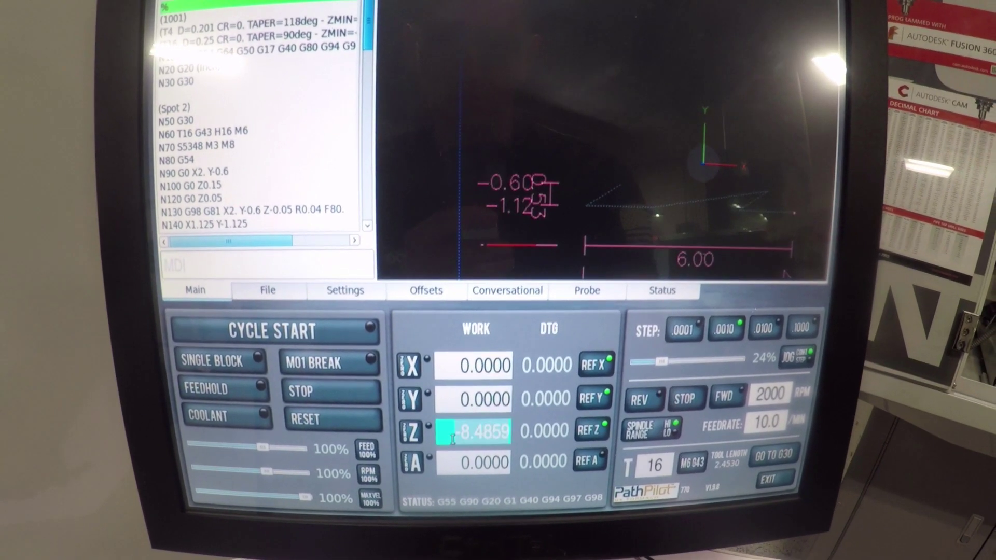
text(.1)
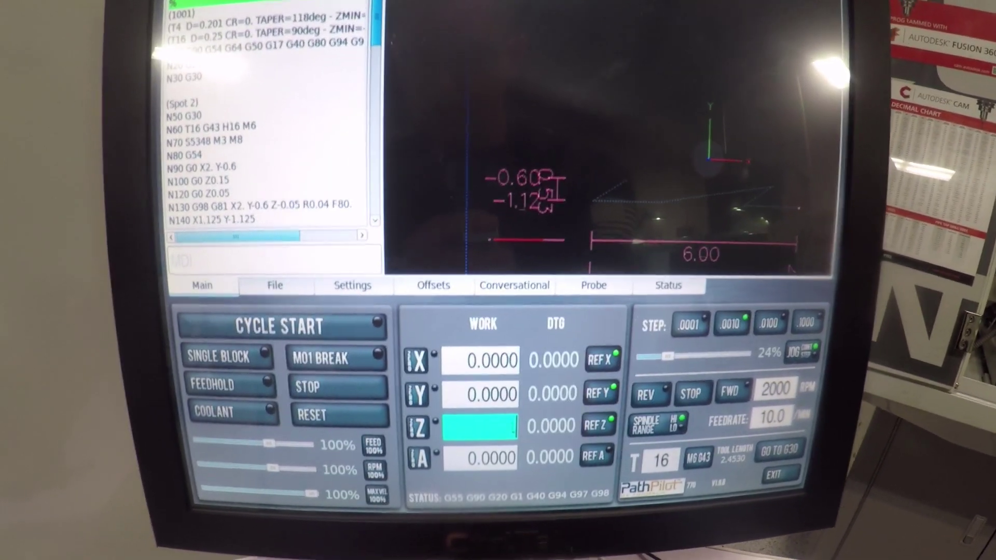
key(Return)
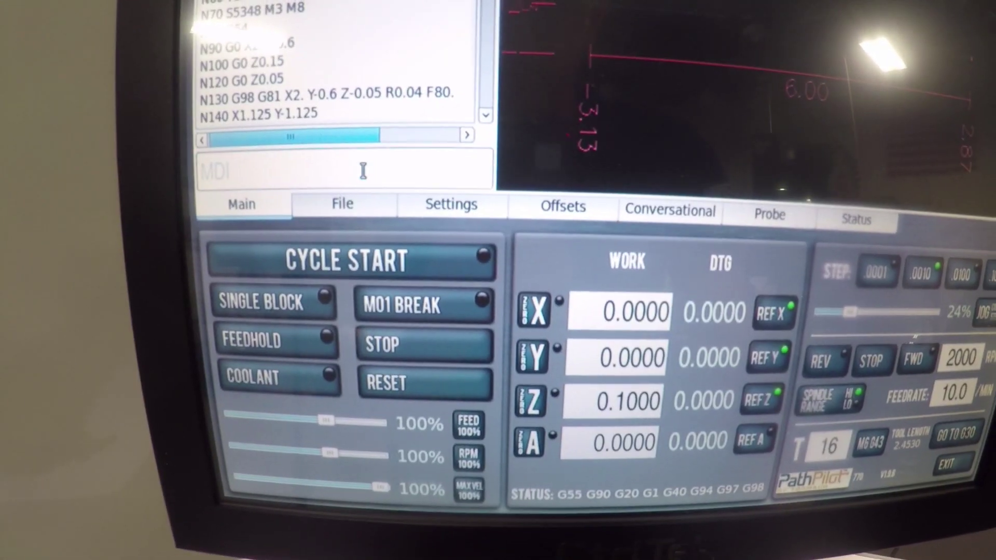
Step: Make the G54 work offset active again from the MDI line
click(363, 171)
text(G54)
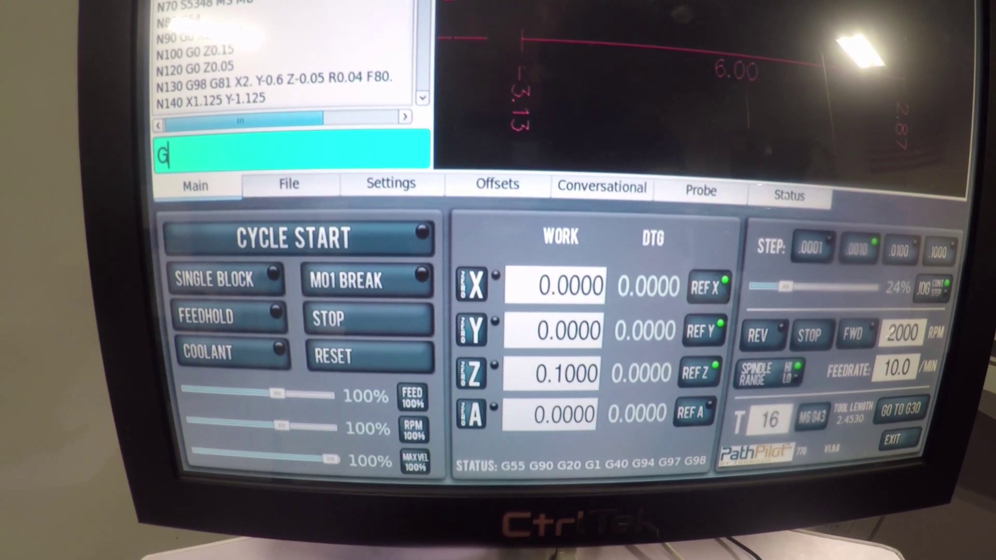
key(Return)
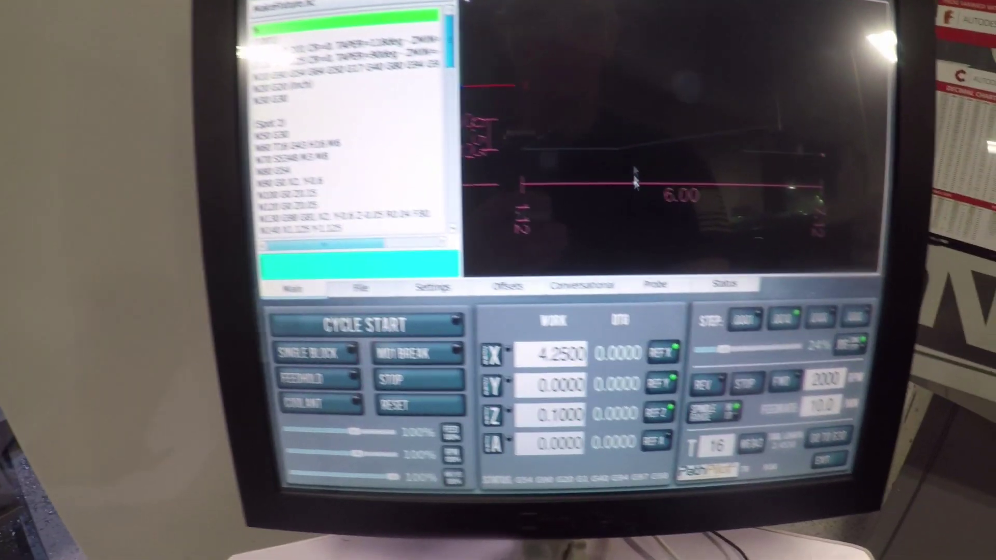
right_click(659, 166)
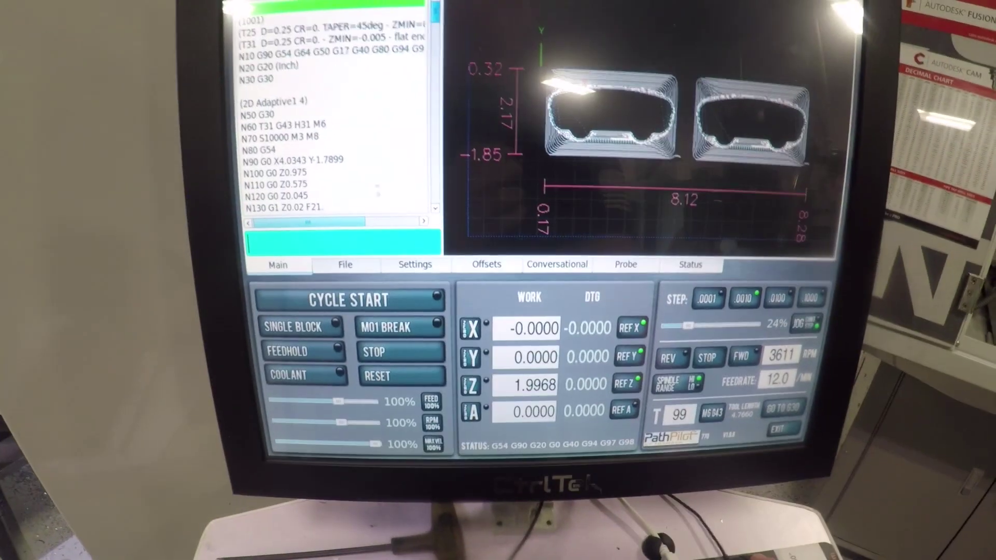
Step: Activate G55 from MDI, then display the Work offsets table on the Offsets page
text(G55)
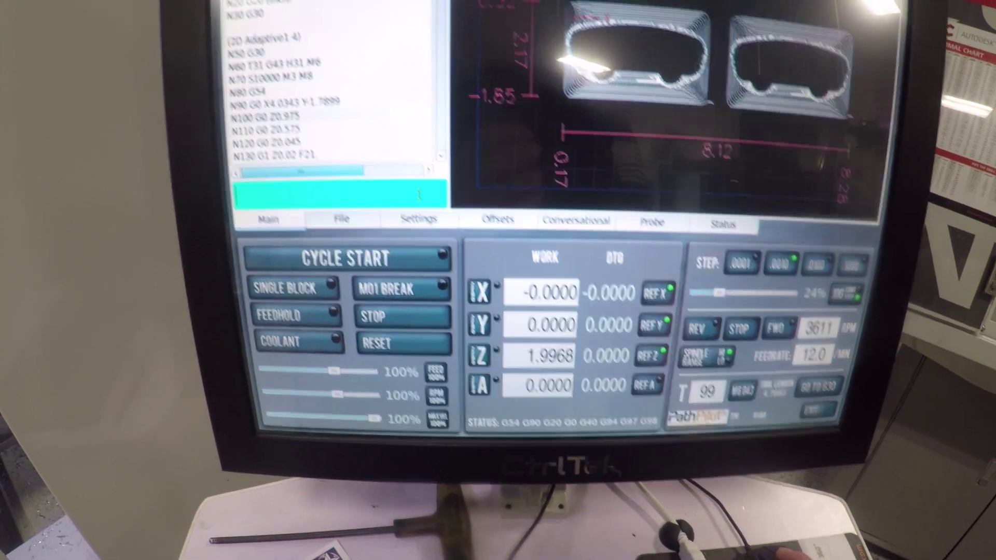
key(Return)
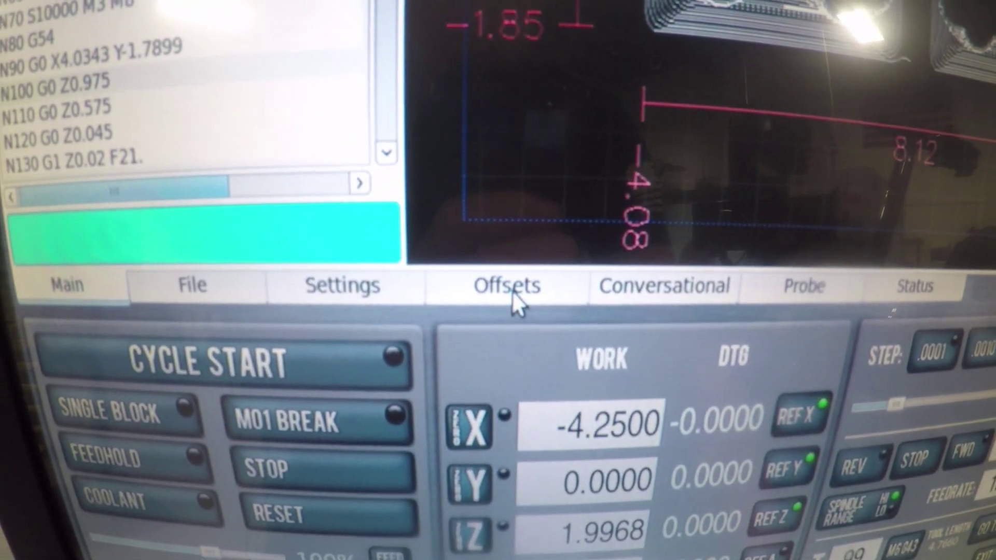
click(514, 293)
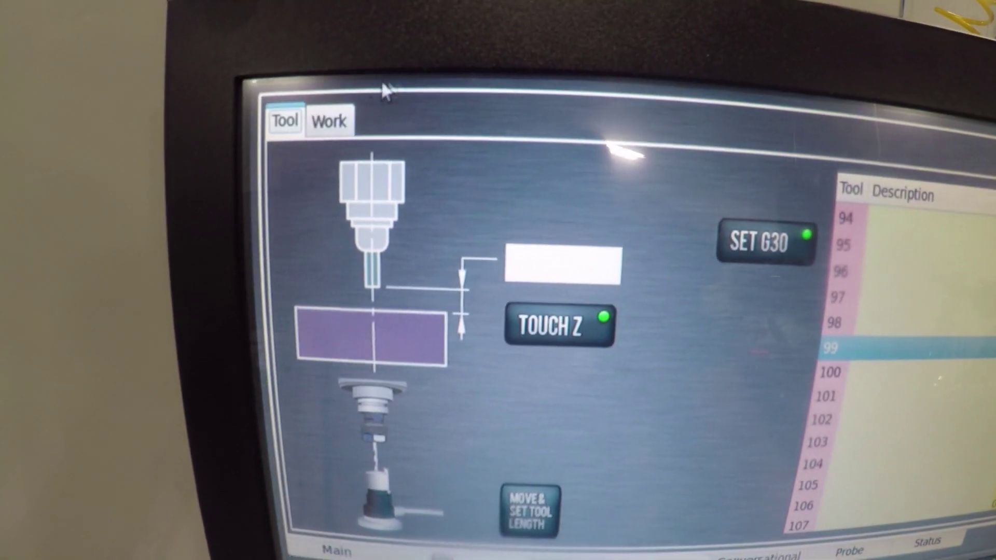
click(320, 128)
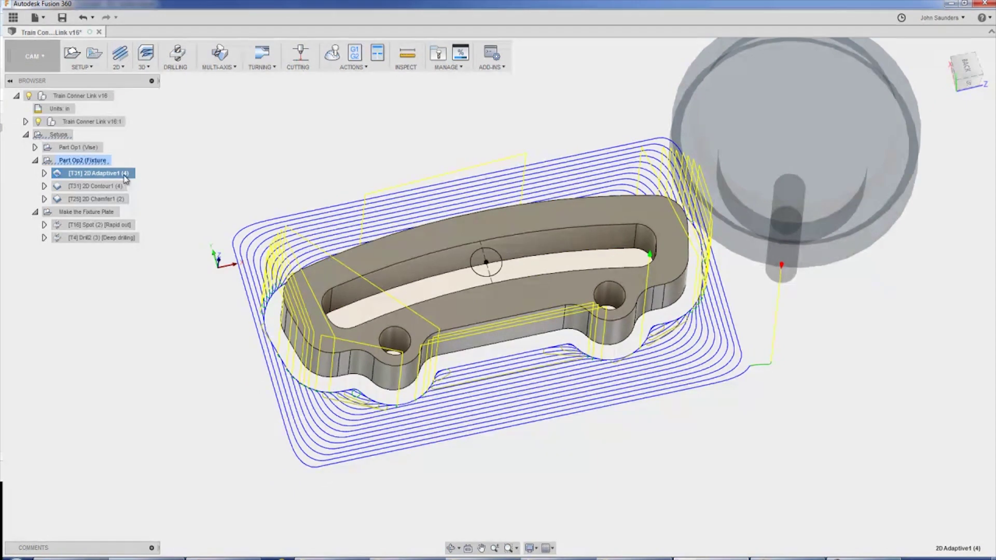
Step: Review 2D Adaptive1's pocket and stock geometry selections, then close it without changes
right_click(125, 178)
click(138, 180)
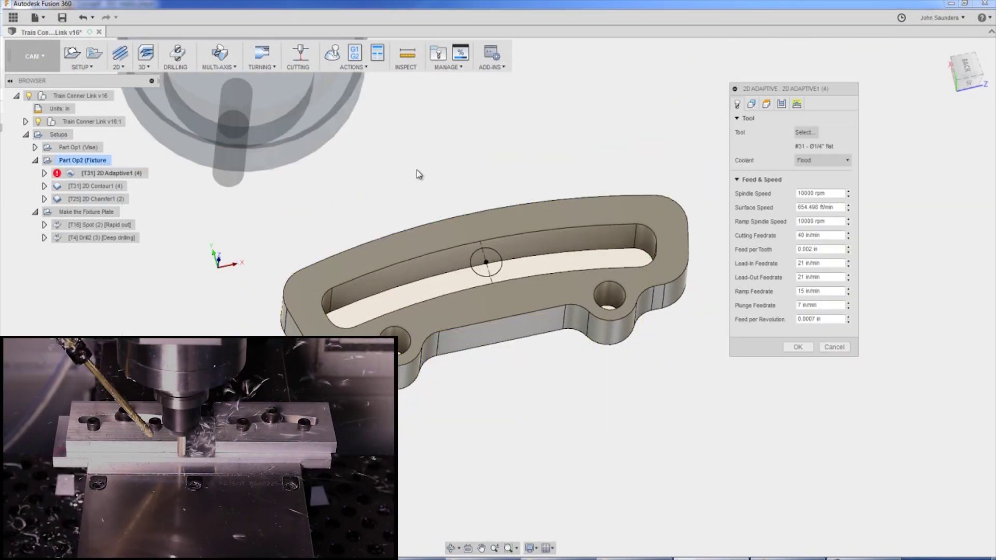
click(751, 105)
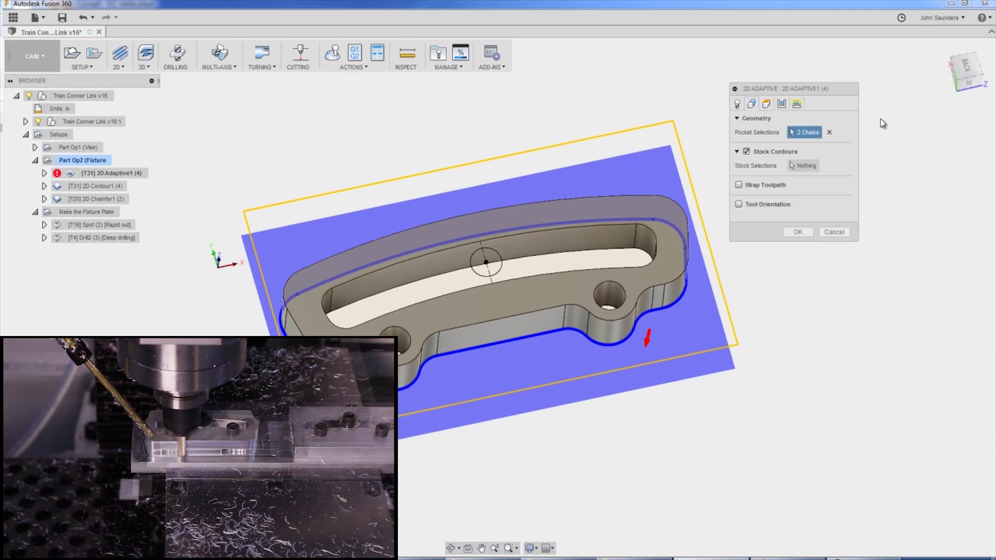
click(834, 232)
Step: Show the Part Op2 (Fixture) setup and 2D Adaptive1 toolpath obliquely, then reopen 2D Adaptive1's settings
click(83, 161)
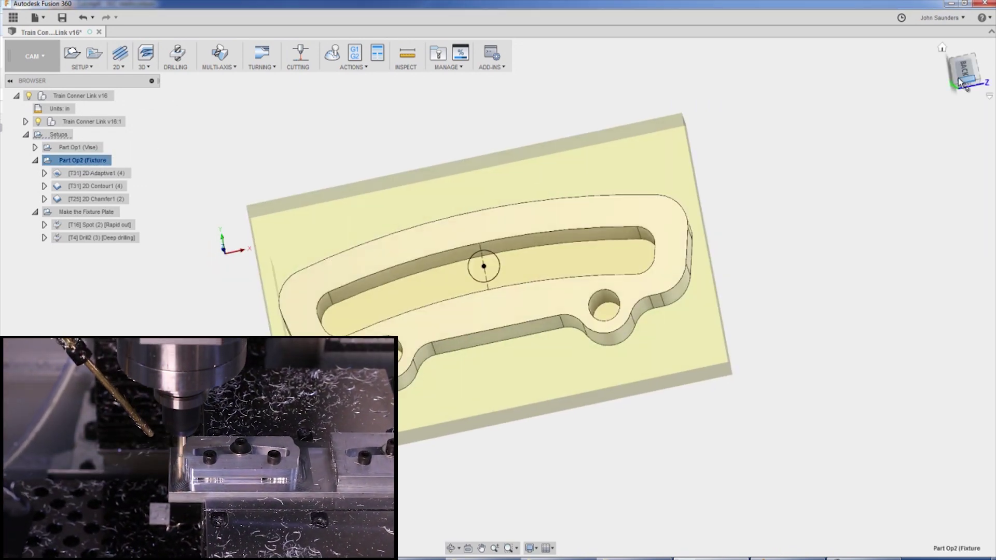
click(106, 175)
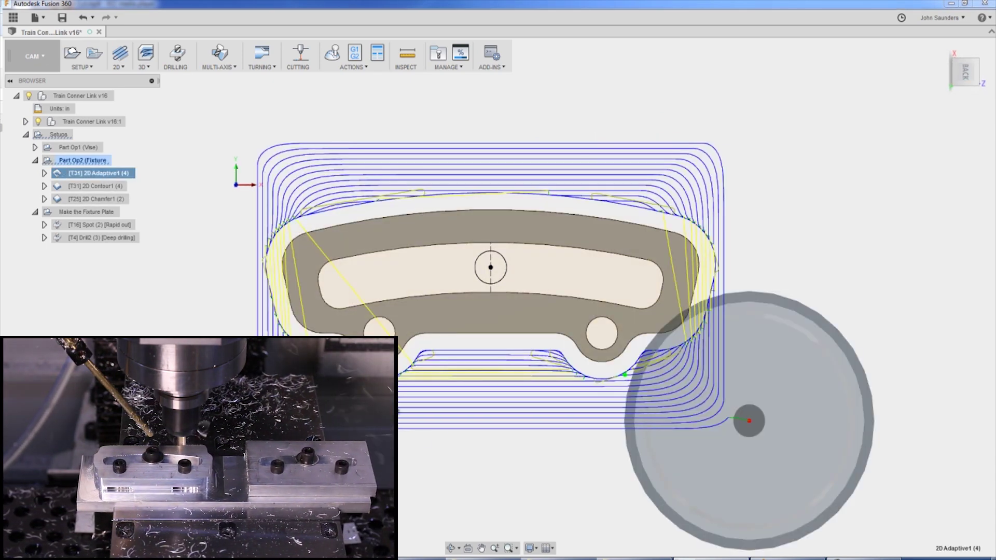
shift+middle_drag(394, 332, 390, 308)
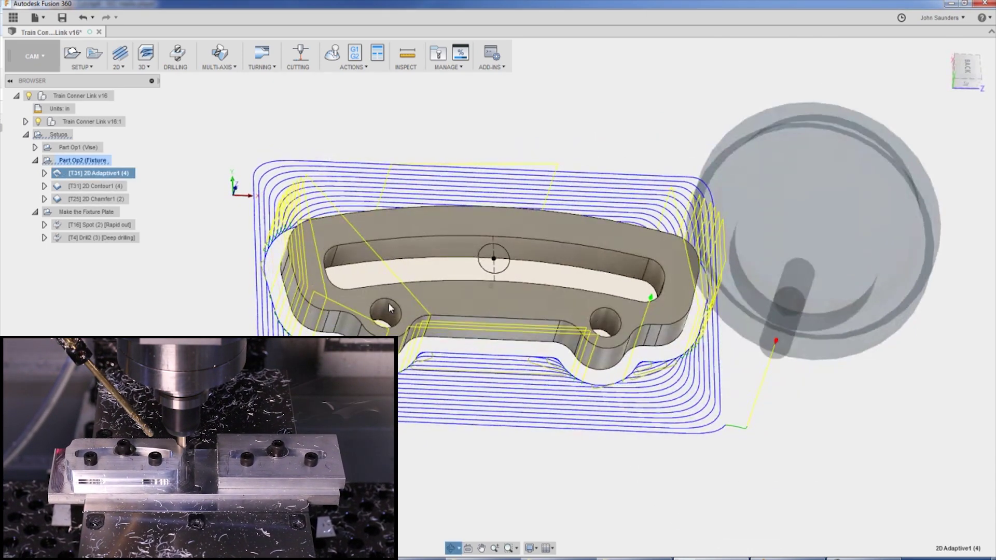
click(134, 182)
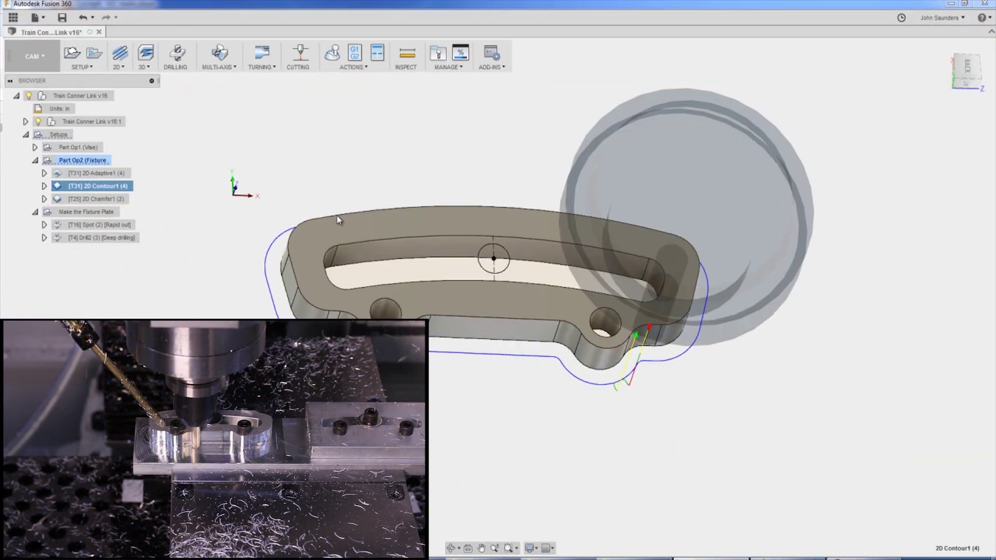
Step: Zoom in on the 2D Contour1 lead-in and open its settings (1/4" flat tool, 10000 rpm)
scroll(647, 404, up, 4)
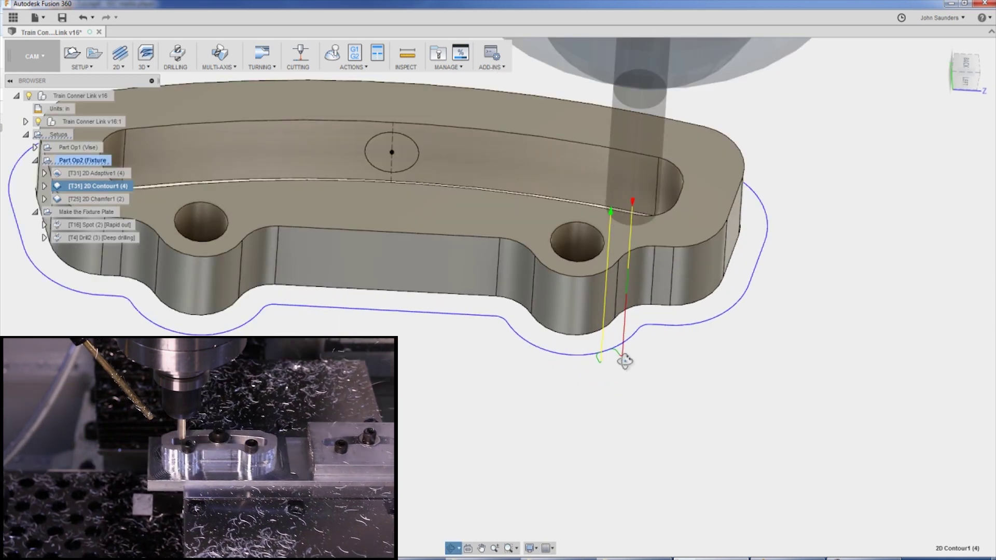
scroll(596, 373, up, 5)
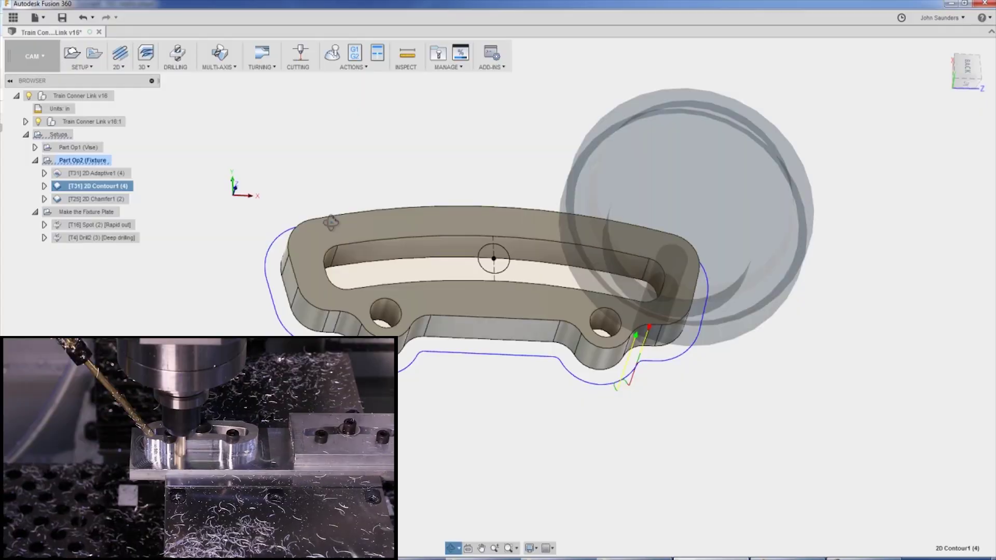
scroll(584, 390, up, 10)
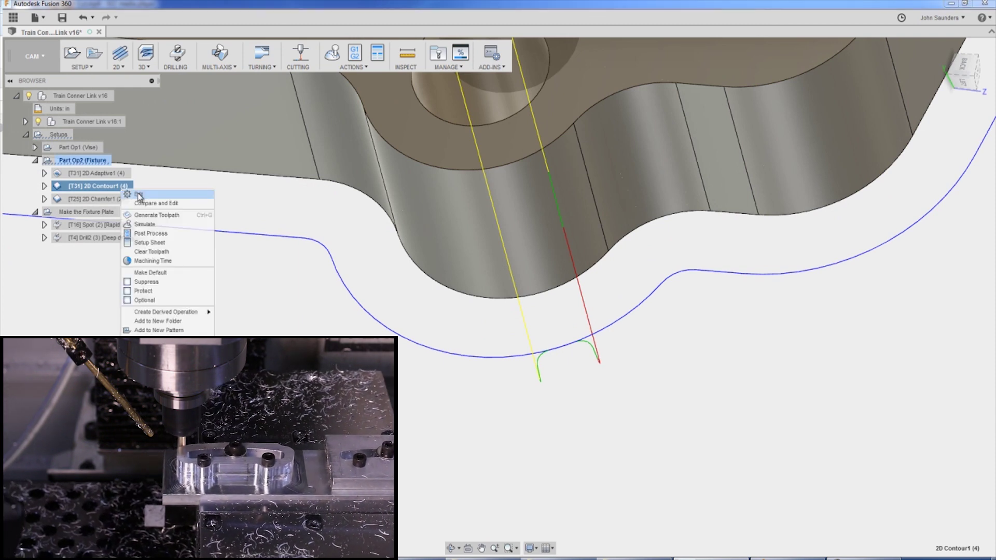
click(139, 194)
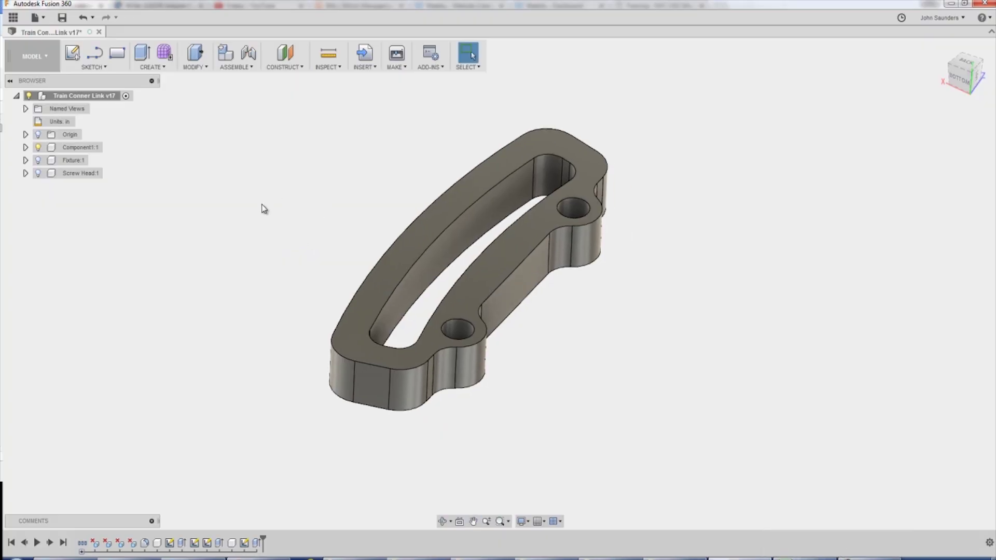
Step: Show Screw Head:1 and measure it at 0.375 in across and 0.40 in tall
click(37, 173)
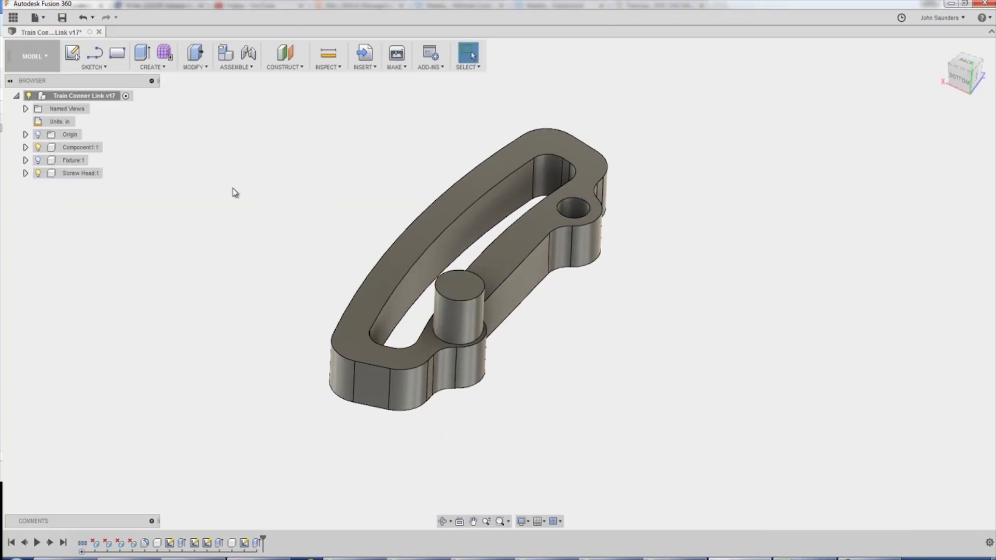
key(i)
click(463, 302)
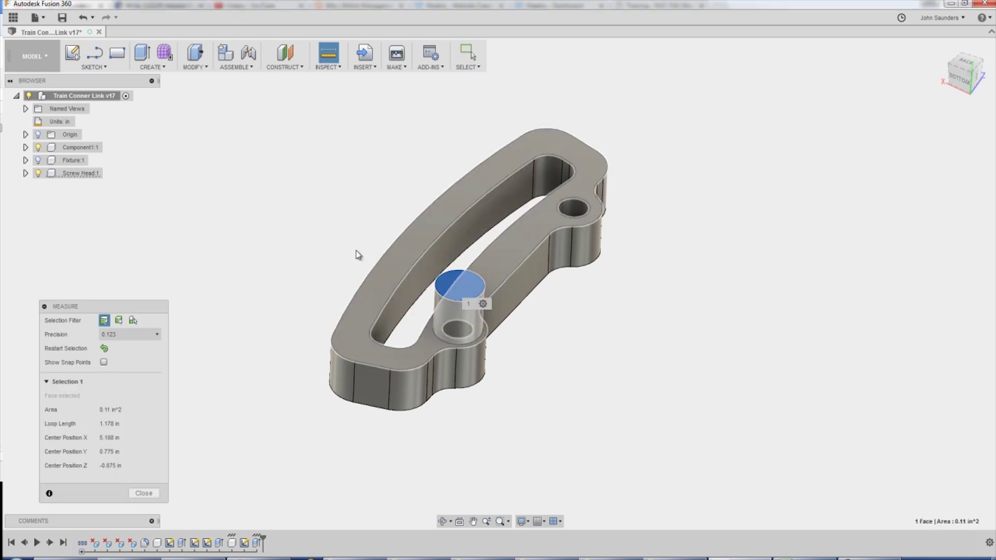
click(357, 255)
click(463, 301)
drag(111, 444, 143, 415)
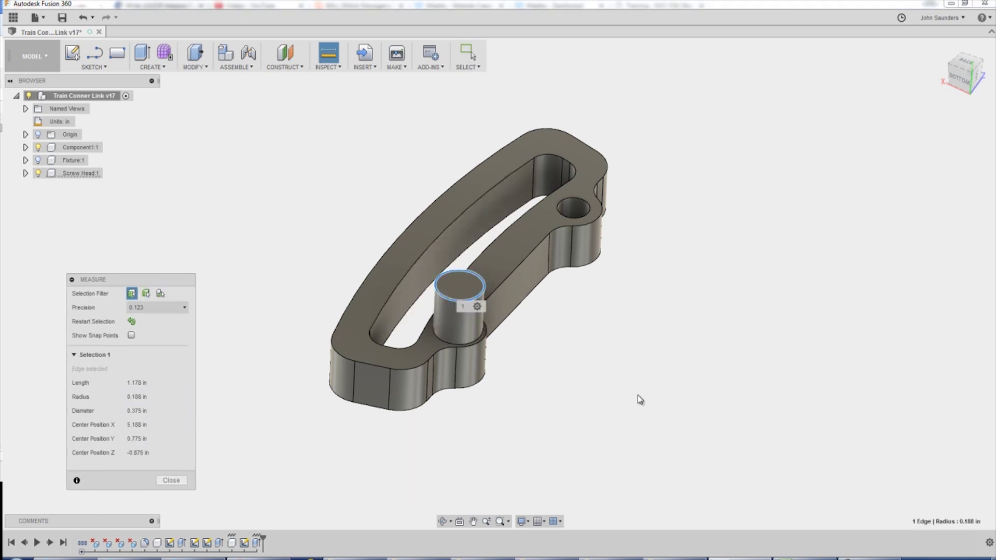
click(434, 338)
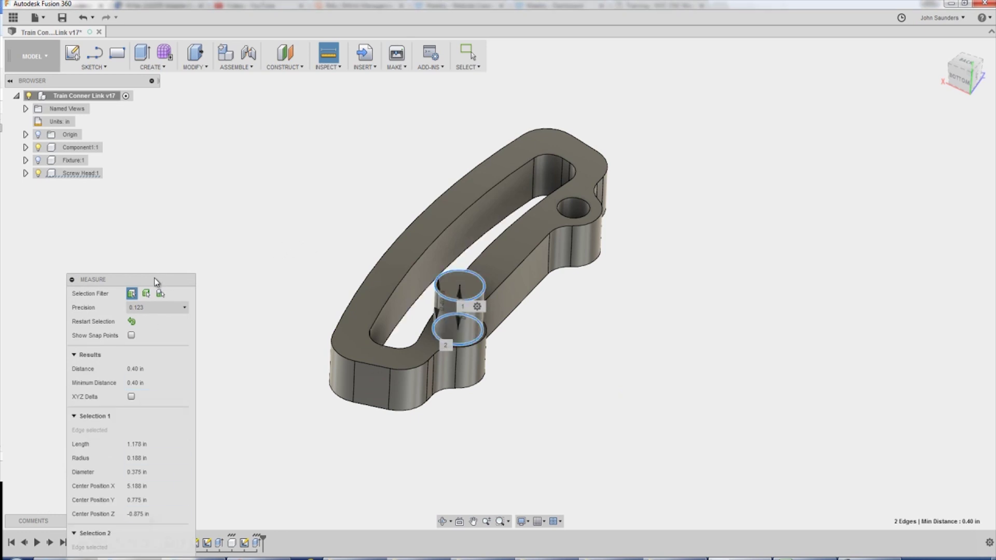
drag(156, 282, 305, 179)
key(Escape)
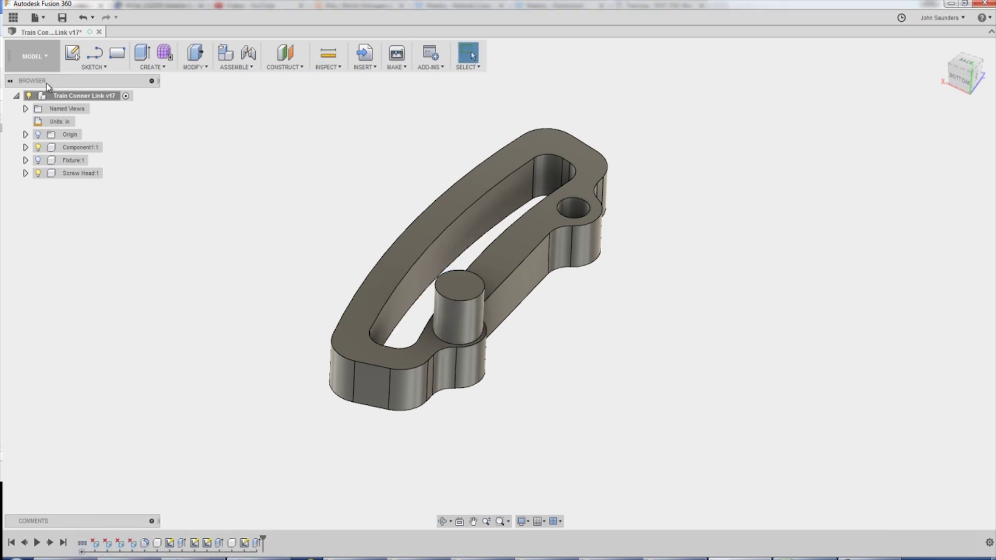
click(26, 61)
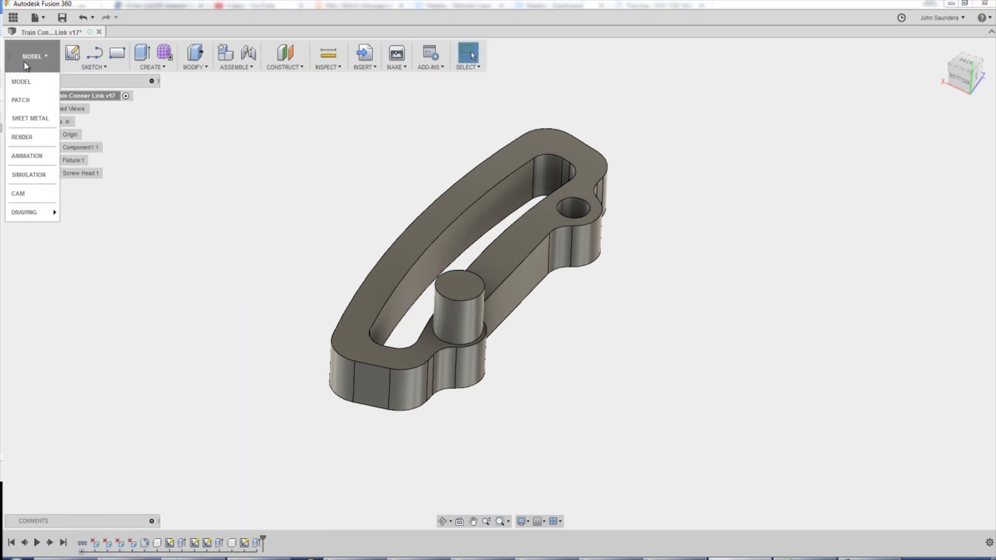
Step: In CAM, set the 2D Chamfer1 operation's chamfer tip offset to 0.1 in
click(31, 194)
click(101, 200)
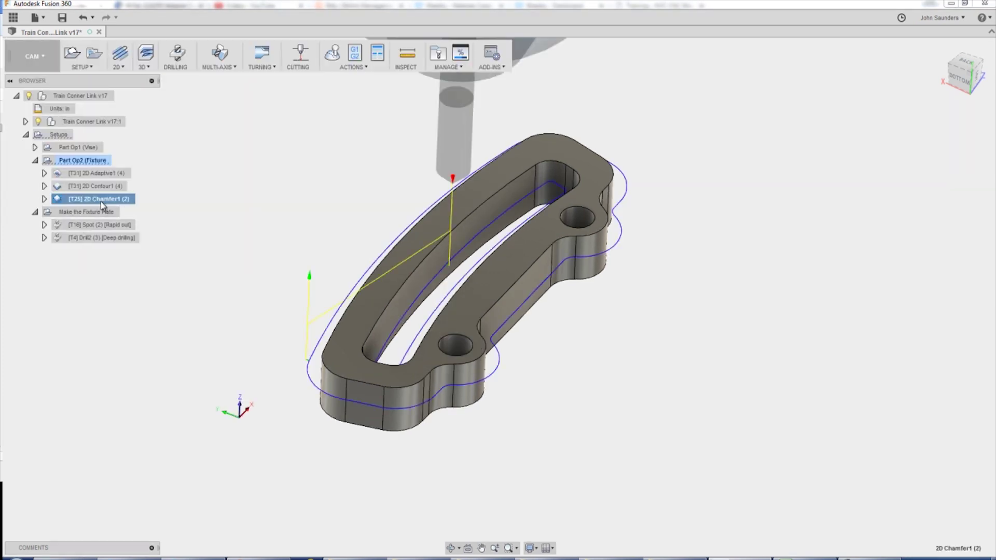
click(962, 90)
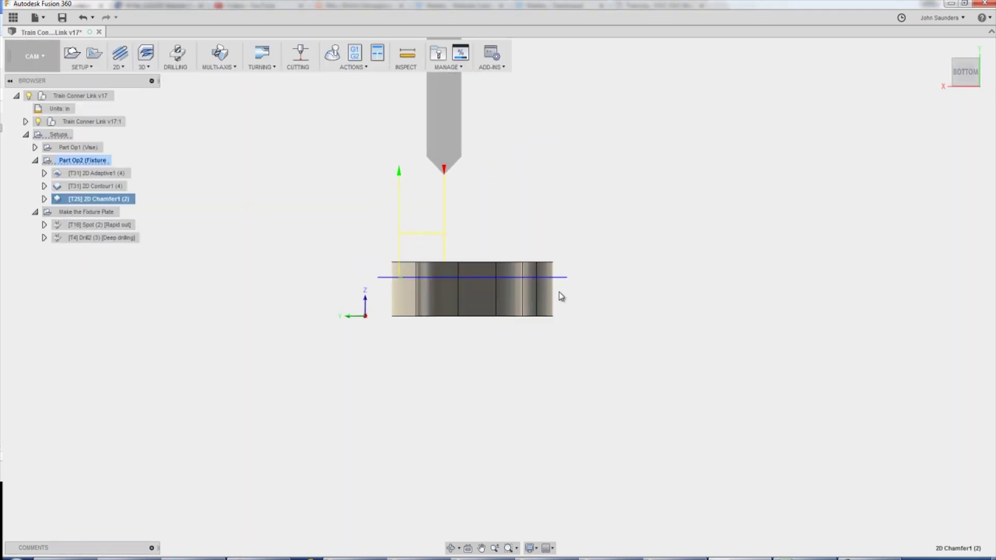
right_click(126, 206)
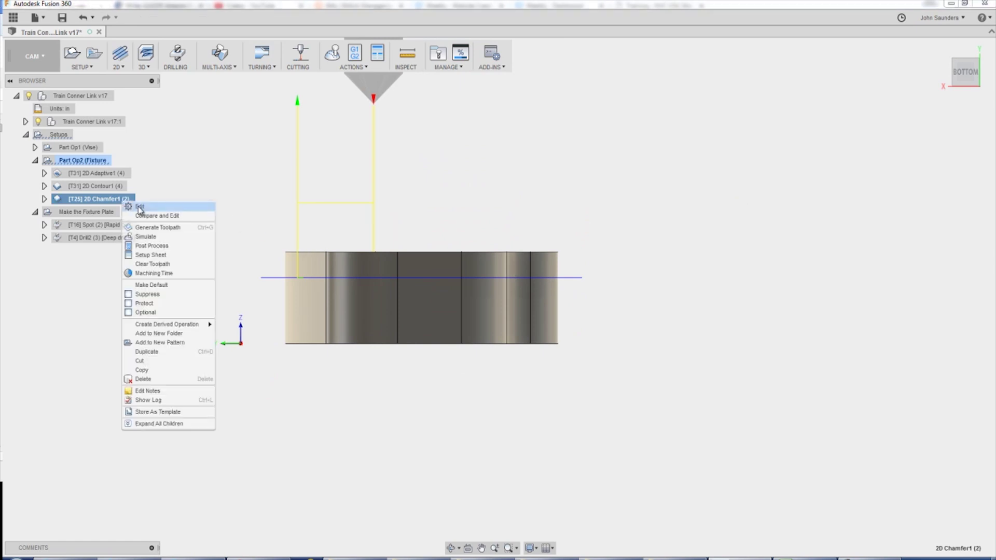
click(138, 207)
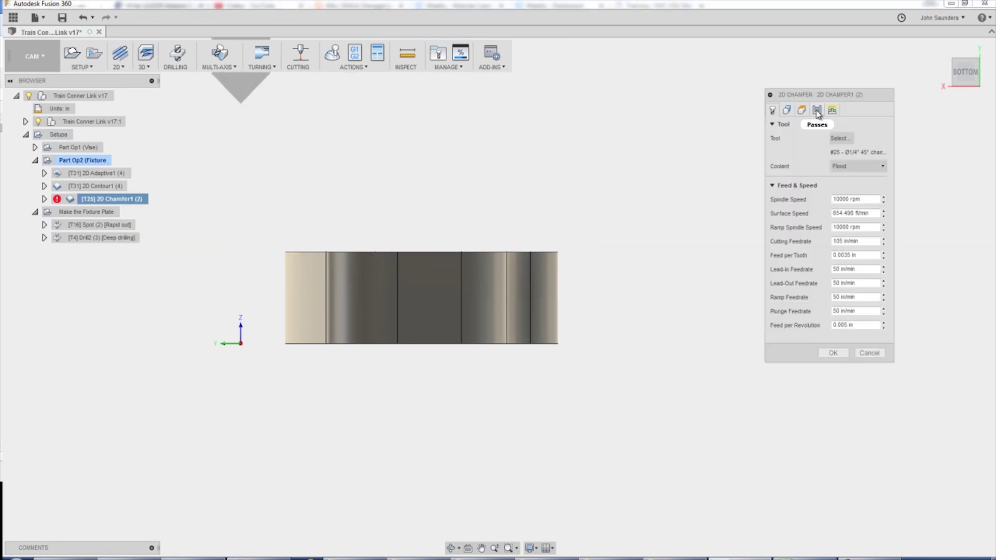
click(817, 111)
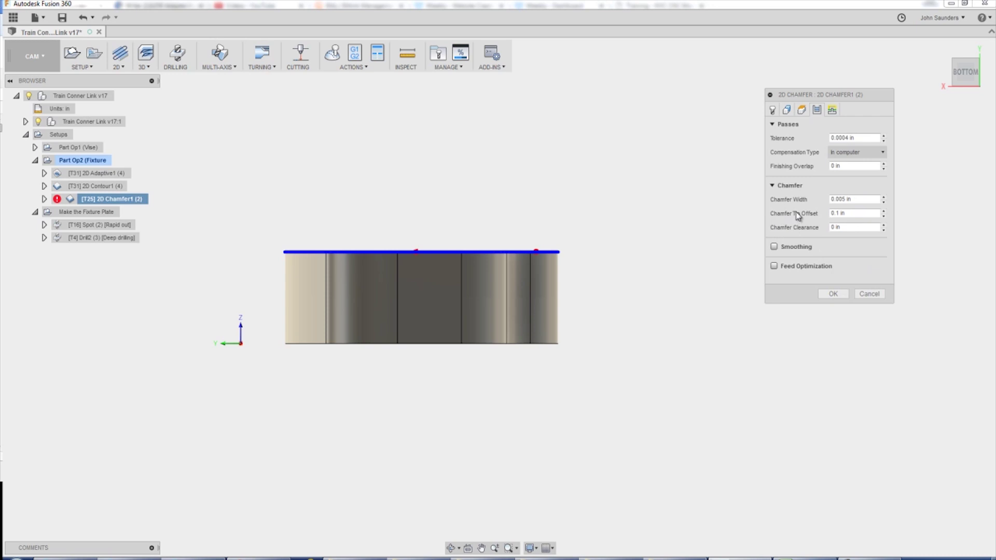
click(841, 214)
text(0.1)
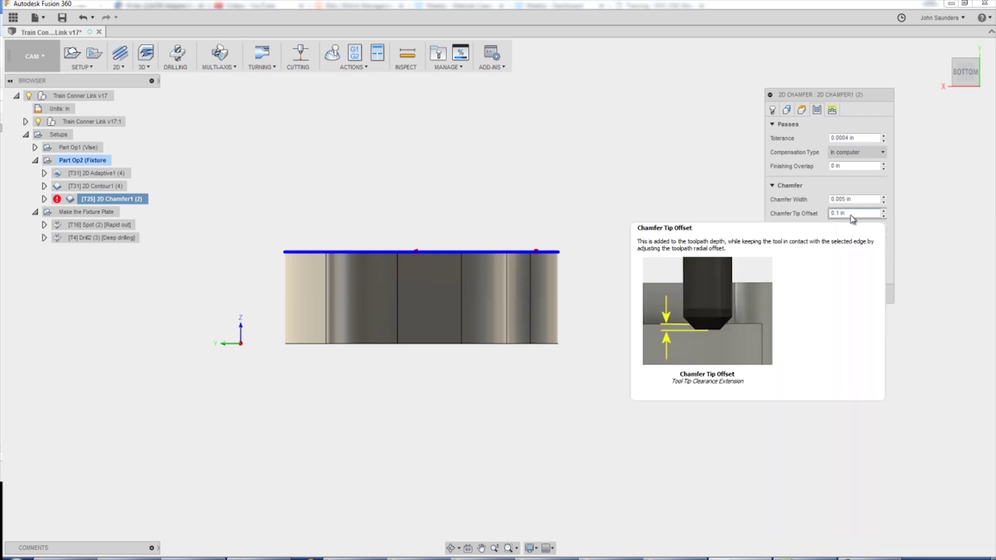
click(15, 151)
Step: Show the screw head above the part and accept the chamfer changes to regenerate the toolpath
click(25, 121)
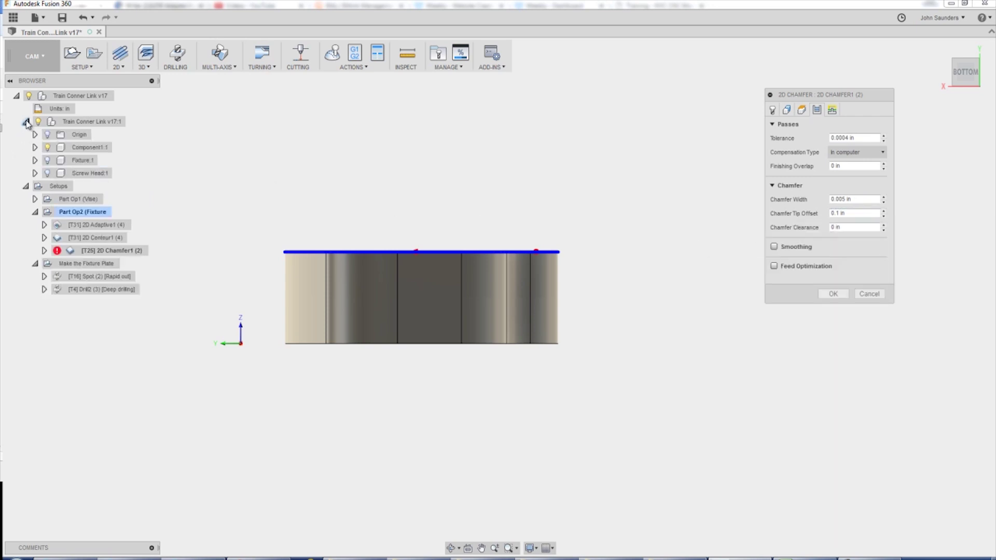
click(48, 173)
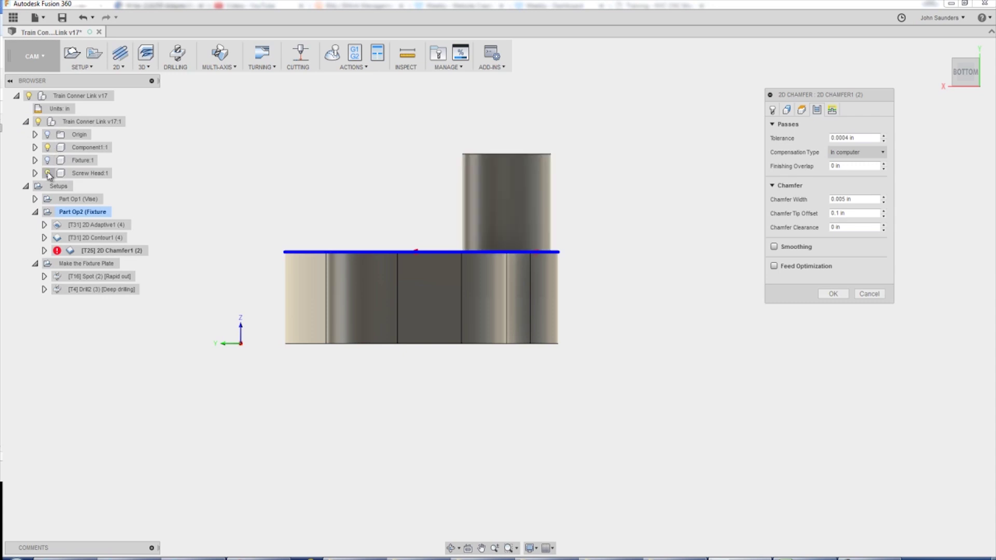
shift+middle_drag(593, 231, 569, 189)
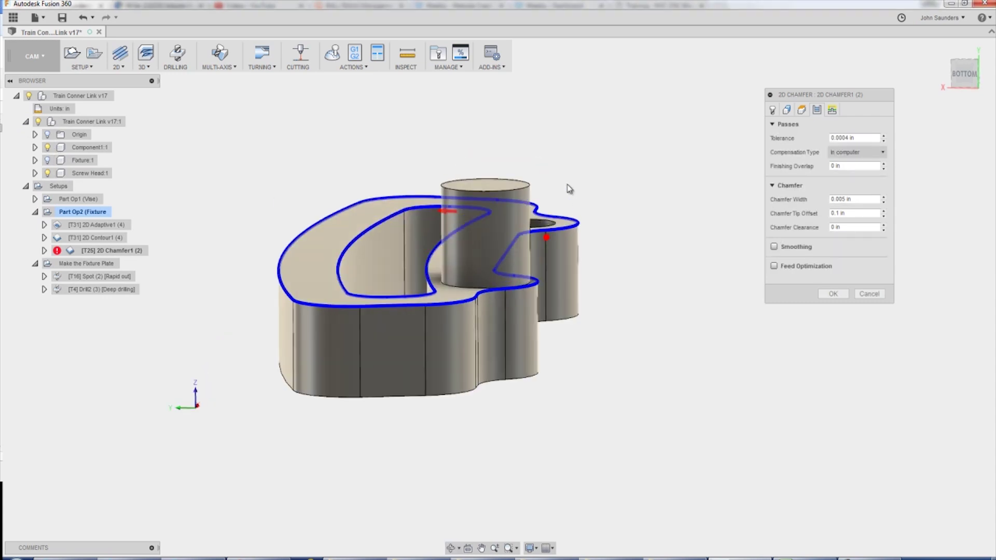
click(833, 293)
click(99, 250)
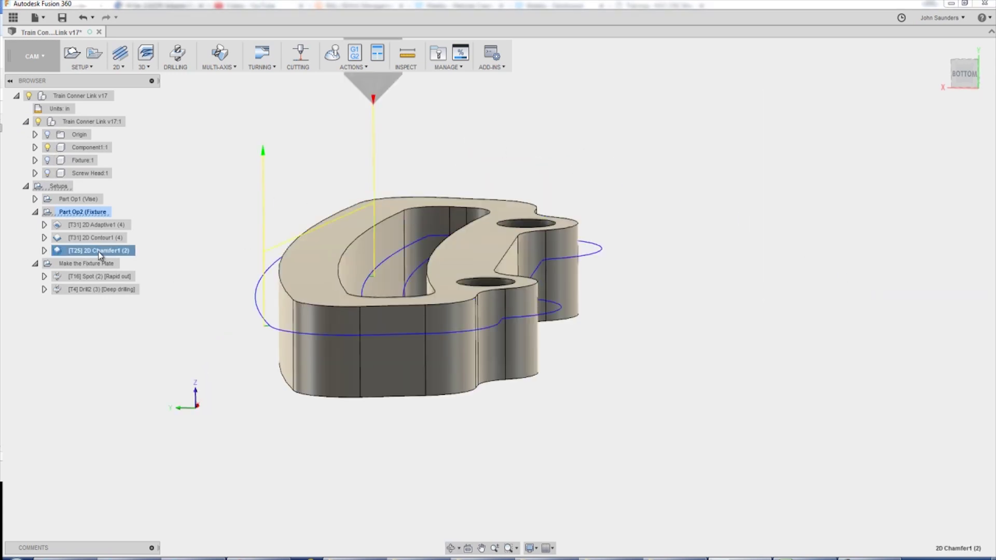
Step: Simulate the chamfer toolpath with the screw head visible and toolpath points displayed
click(333, 54)
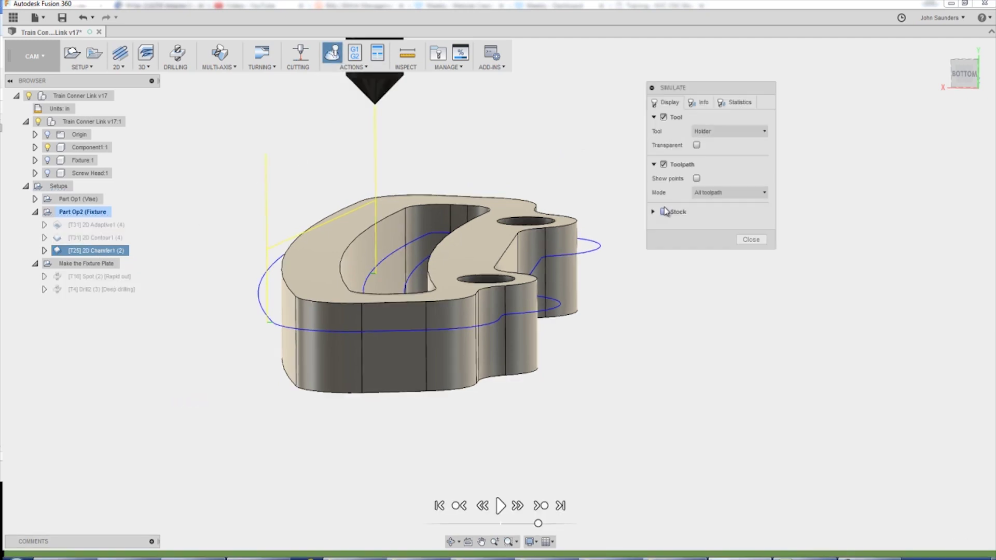
click(47, 173)
shift+middle_drag(515, 292, 670, 267)
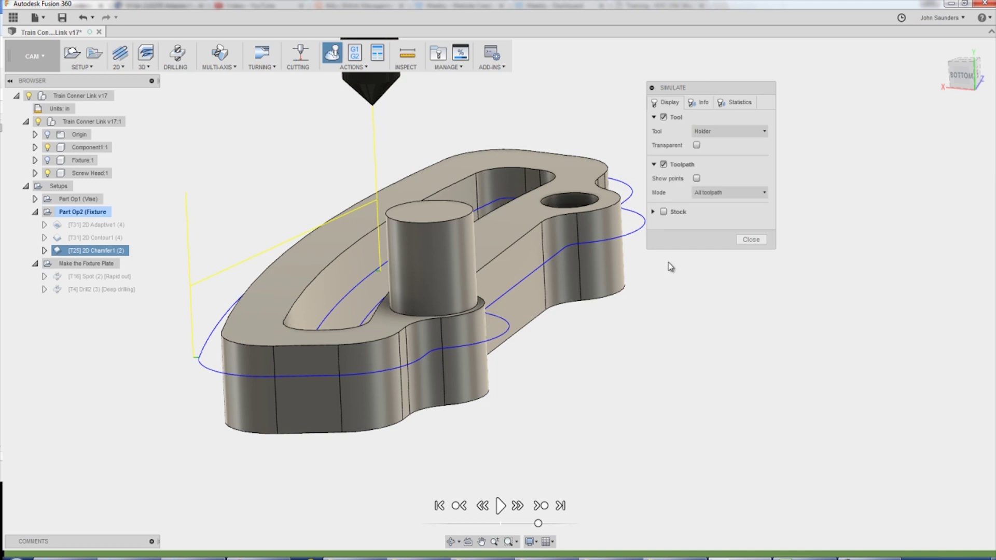
click(696, 178)
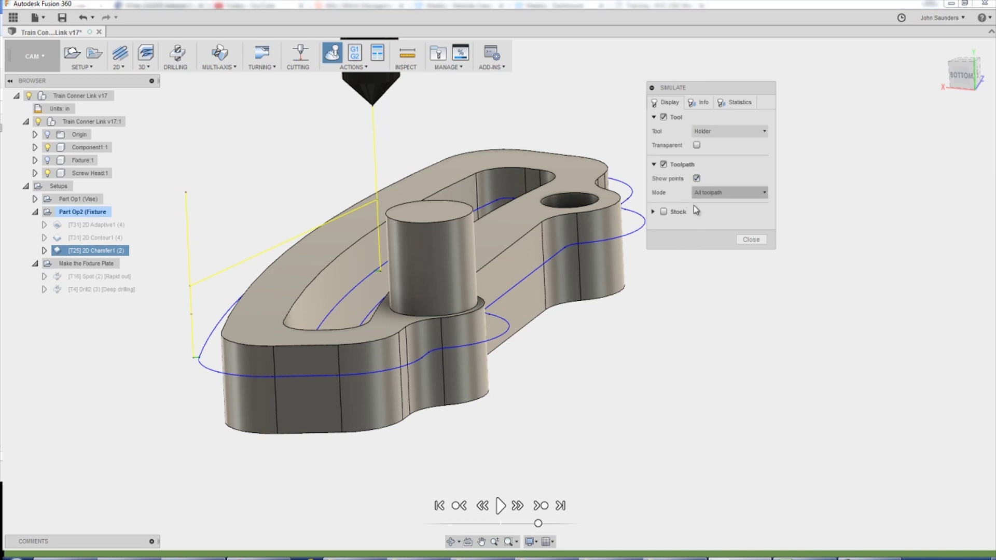
scroll(577, 400, up, 5)
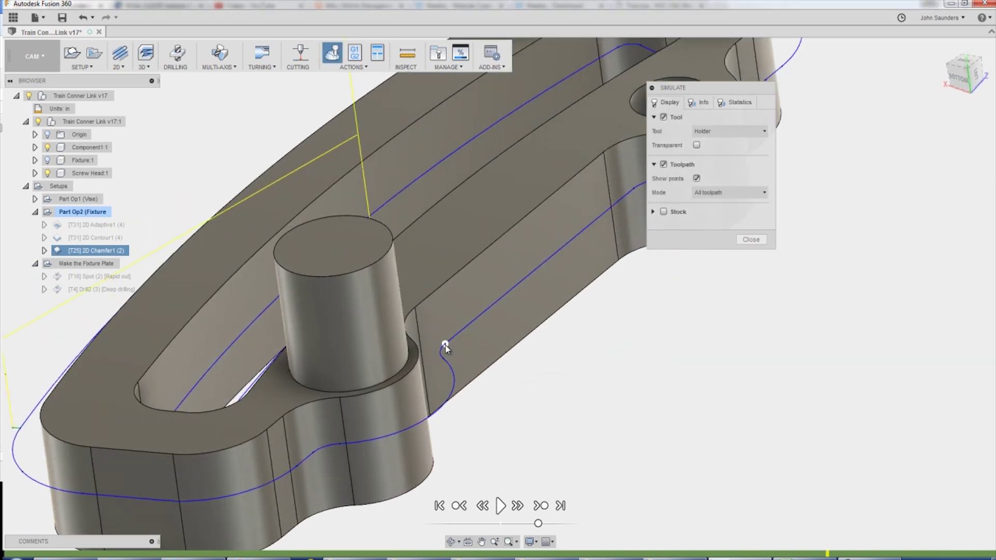
Step: Move the simulated tool to the point beside the screw head and zoom in to check clearance
click(445, 346)
middle_drag(524, 371, 548, 353)
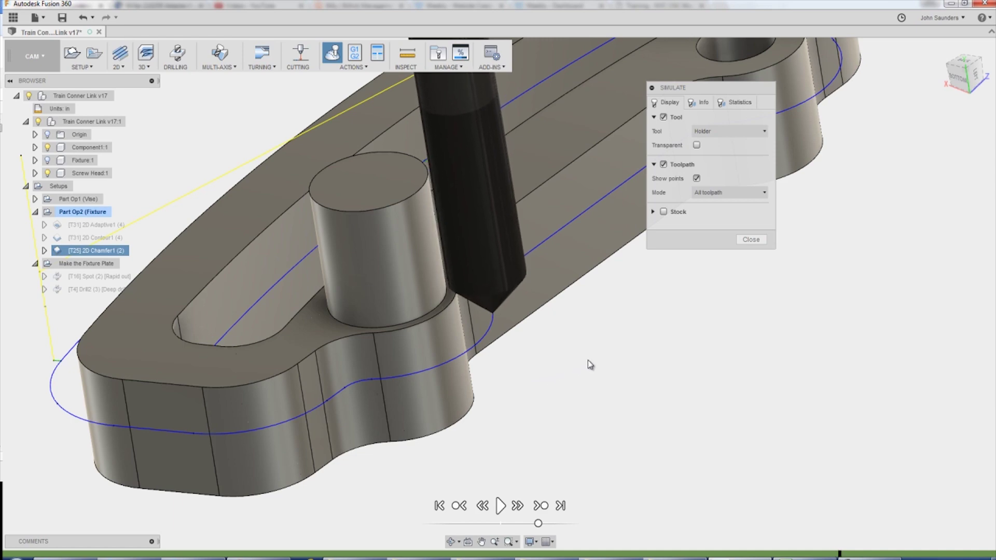
scroll(589, 345, up, 5)
middle_drag(487, 363, 578, 358)
scroll(536, 484, up, 3)
scroll(566, 356, up, 5)
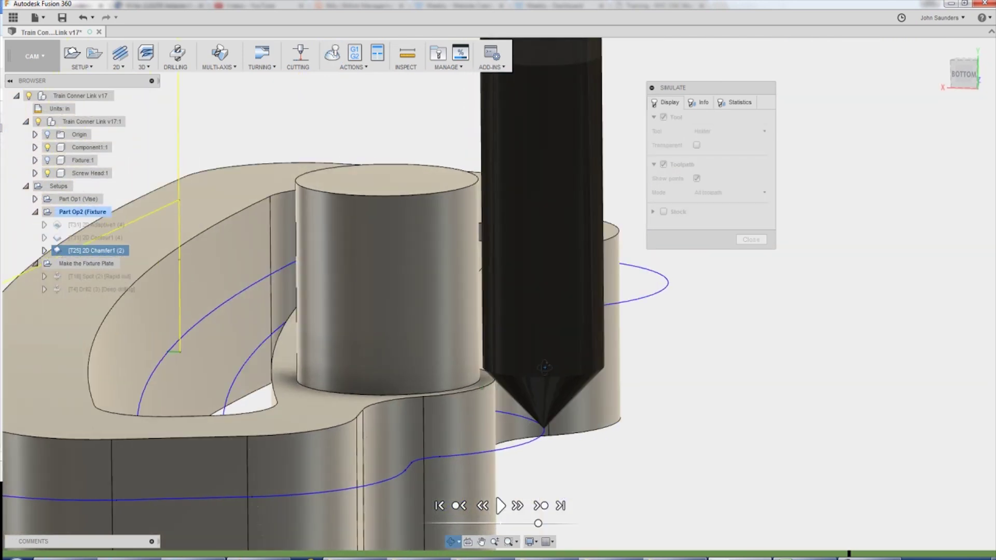
scroll(475, 366, up, 3)
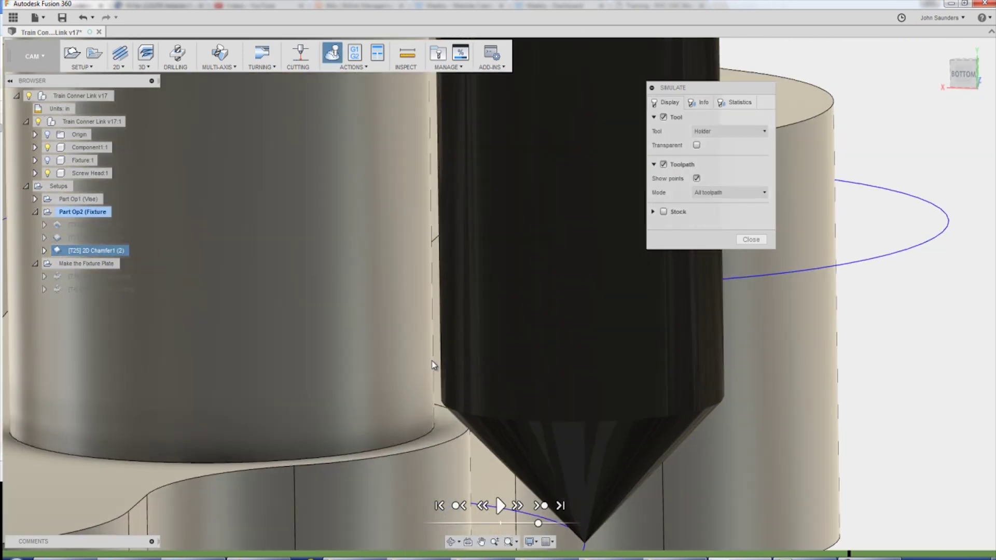
scroll(655, 394, down, 5)
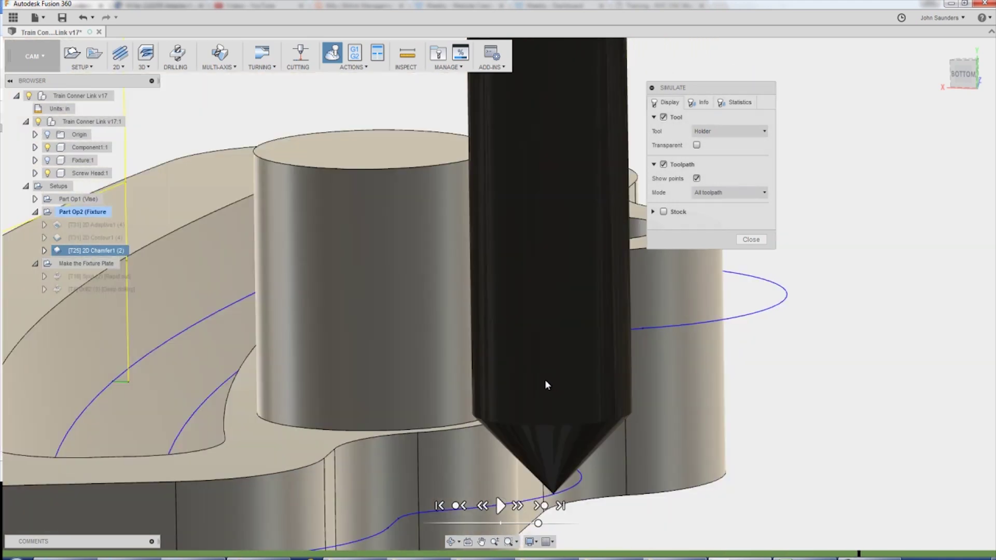